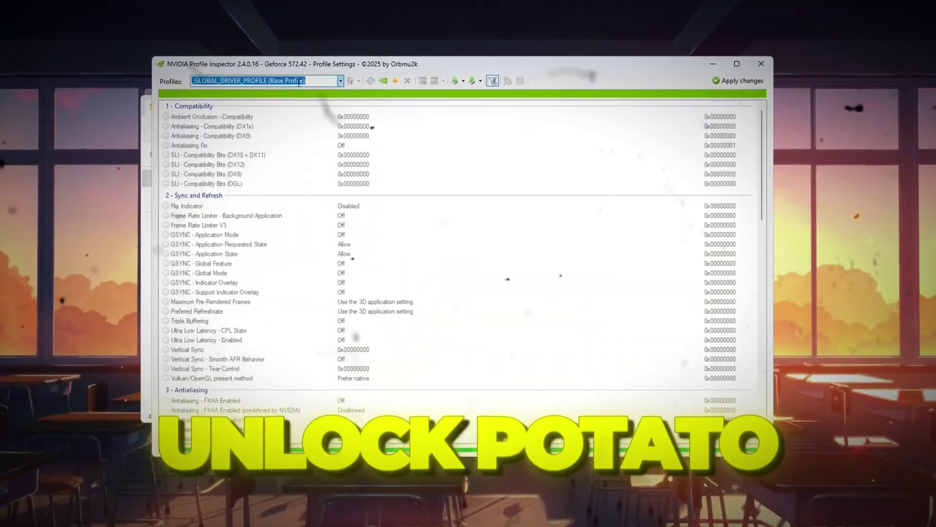
- Let the Fortnite intro montage play through to an empty Run dialog on the desktop
type("fort")
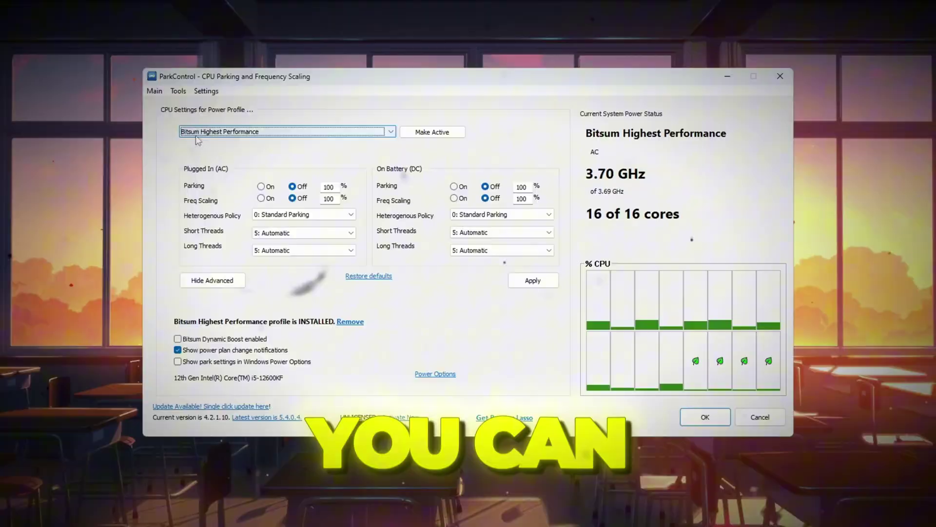
left_click(196, 136)
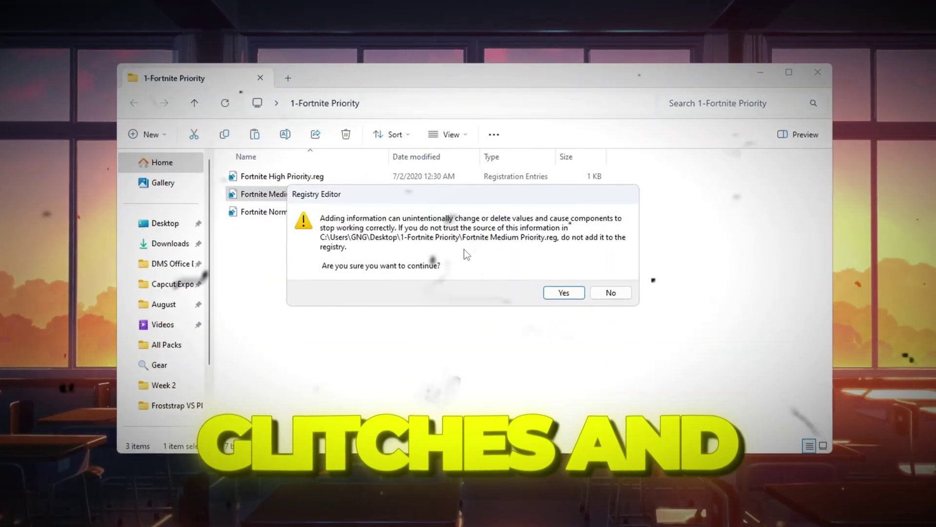
left_click(564, 293)
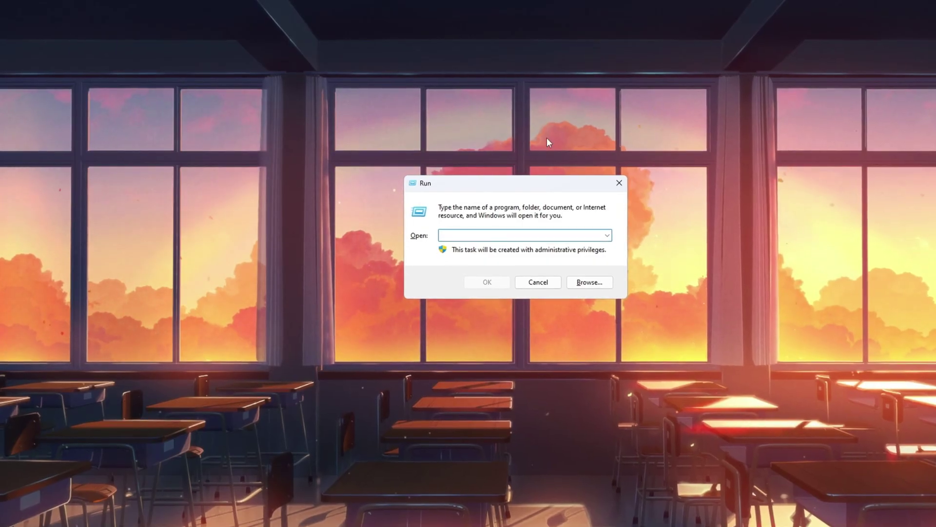
- Launch gpedit.msc and expand Computer Configuration > Administrative Templates > System
type("gpedit")
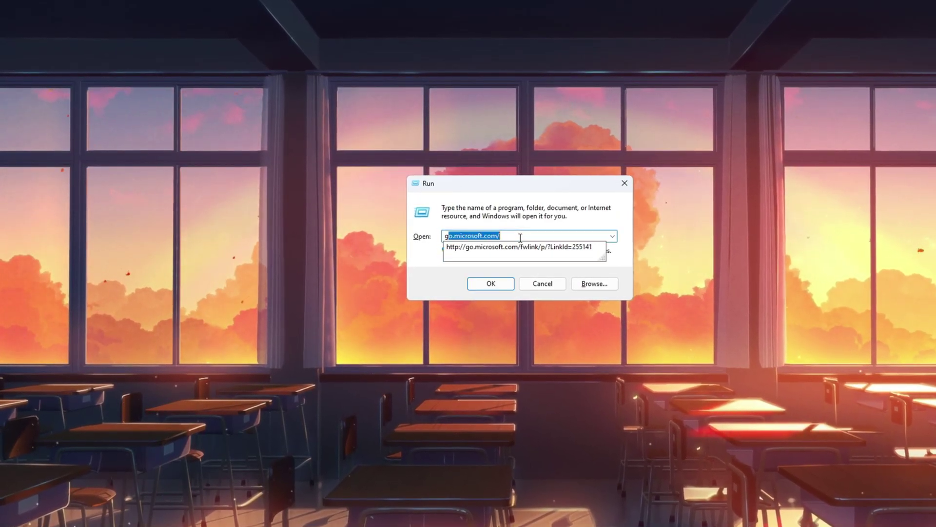
type(".msc")
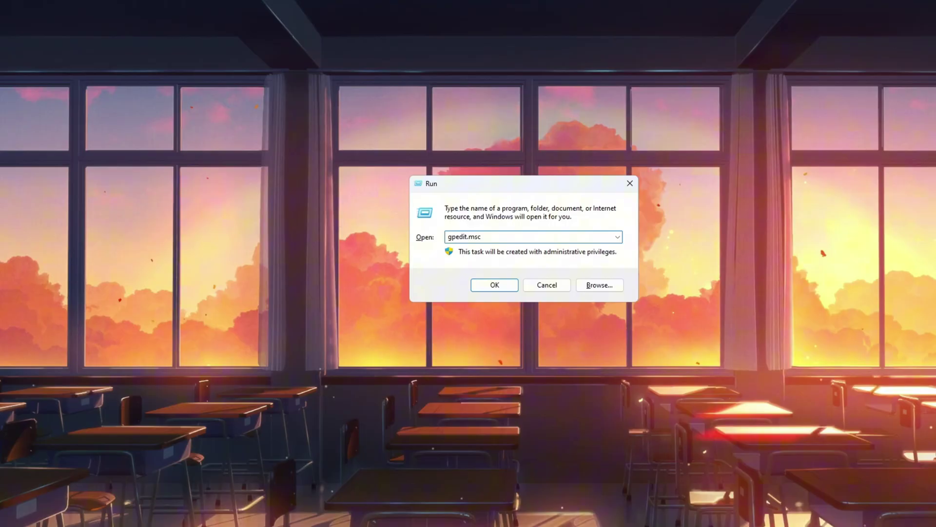
key("Return")
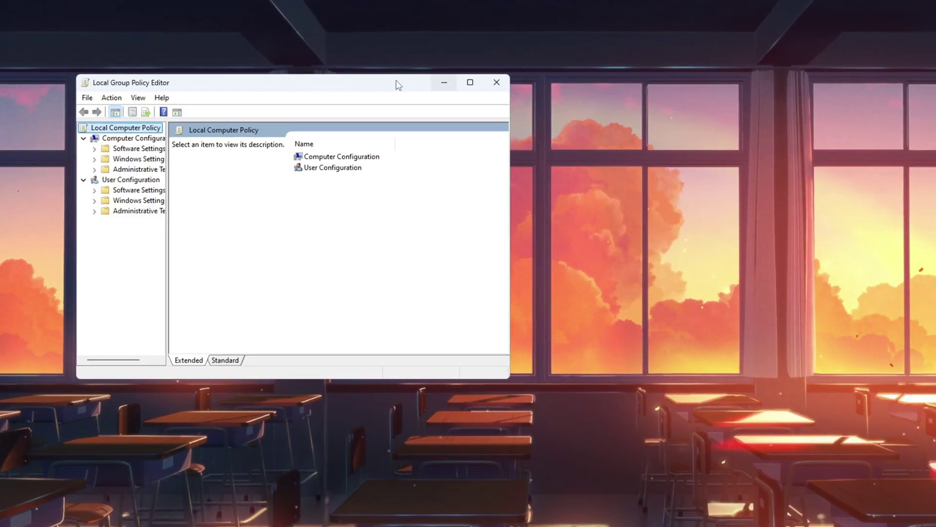
left_click(364, 157)
double_click(333, 158)
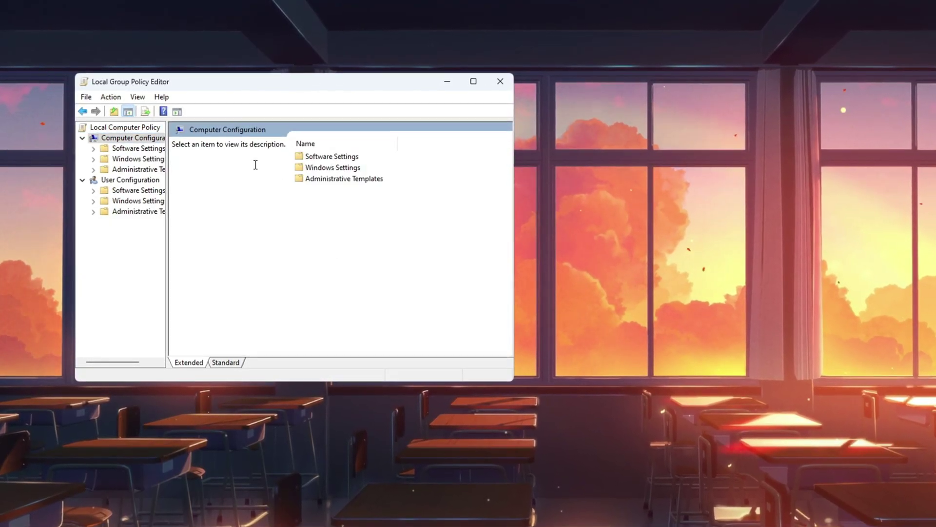
double_click(336, 178)
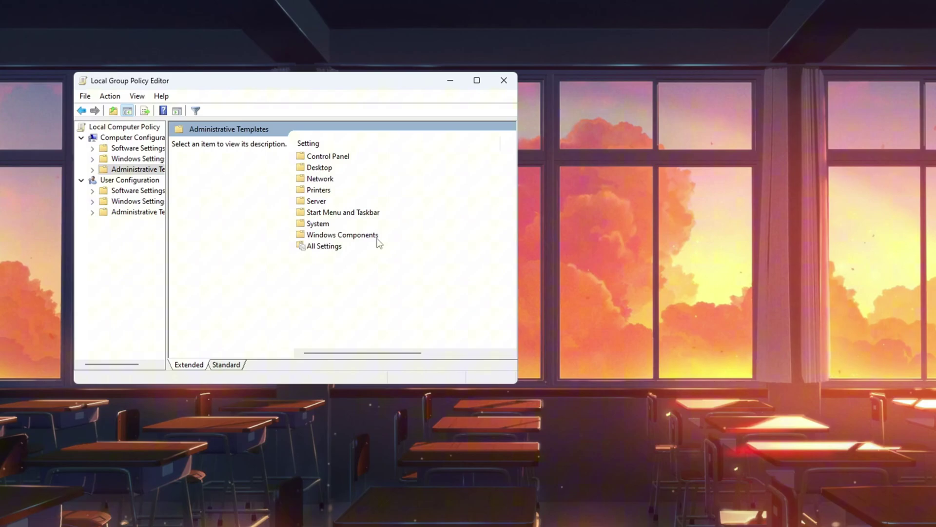
double_click(361, 223)
- Open Power Management > Power Throttling Settings and view the Turn off Power Throttling description
scroll(363, 223, "down", 5)
scroll(363, 223, "down", 4)
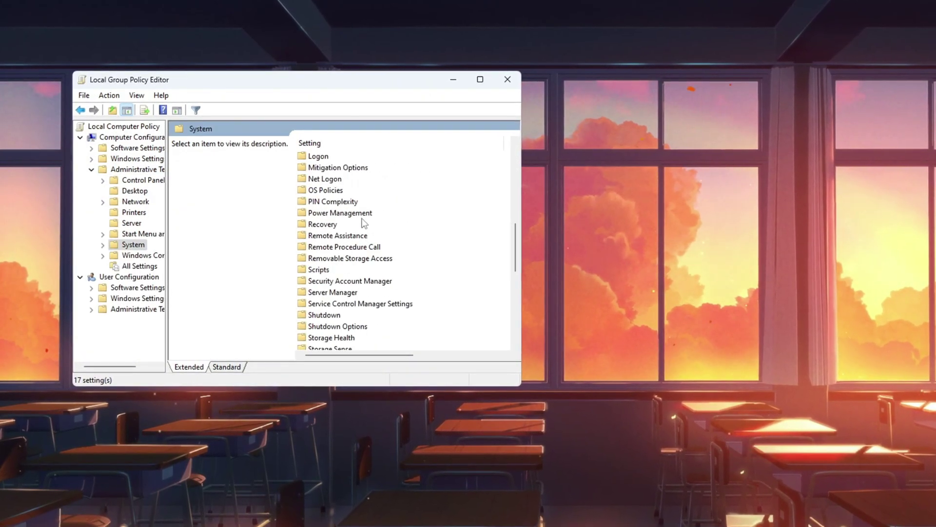
double_click(356, 214)
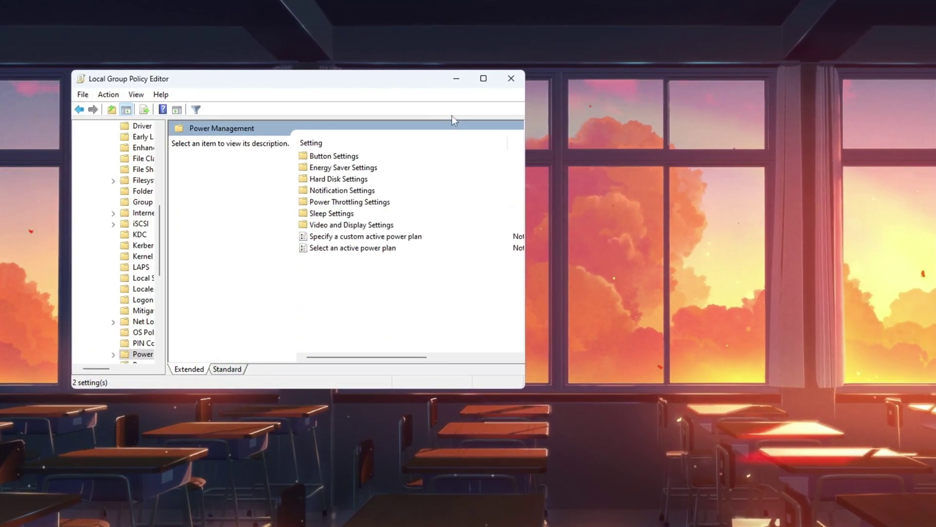
left_click(380, 201)
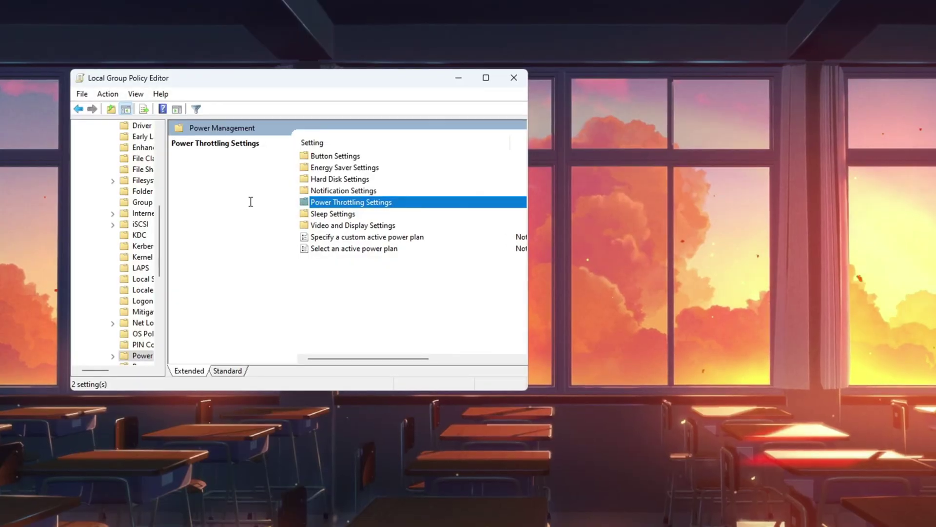
double_click(387, 202)
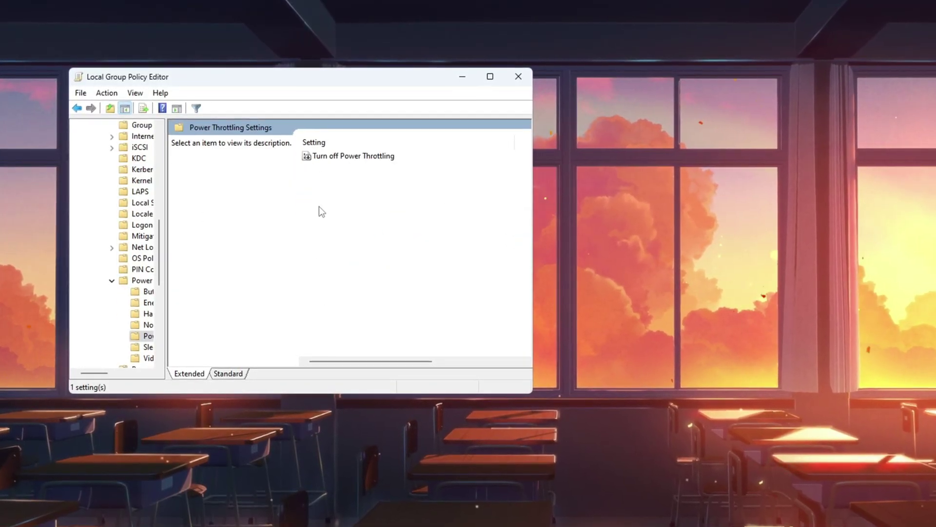
left_click(390, 157)
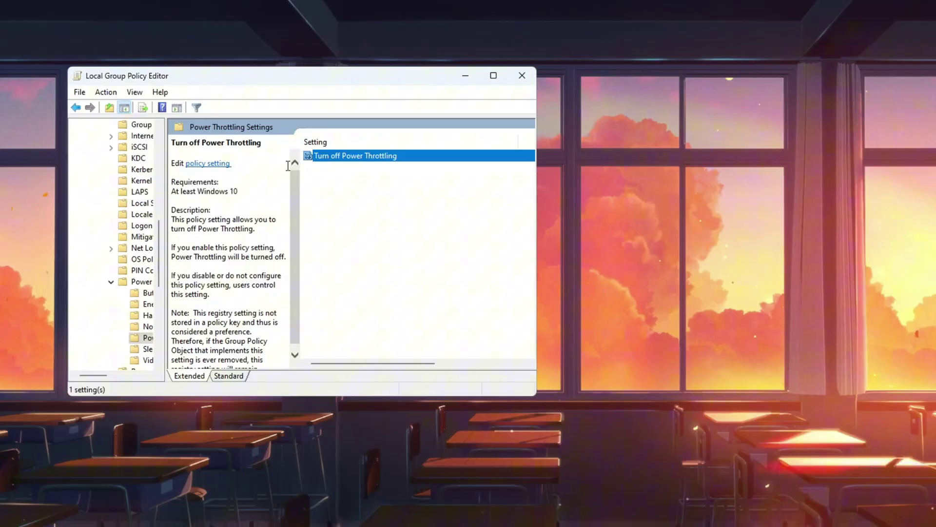
- Set the Turn off Power Throttling policy to Enabled and save it
double_click(396, 158)
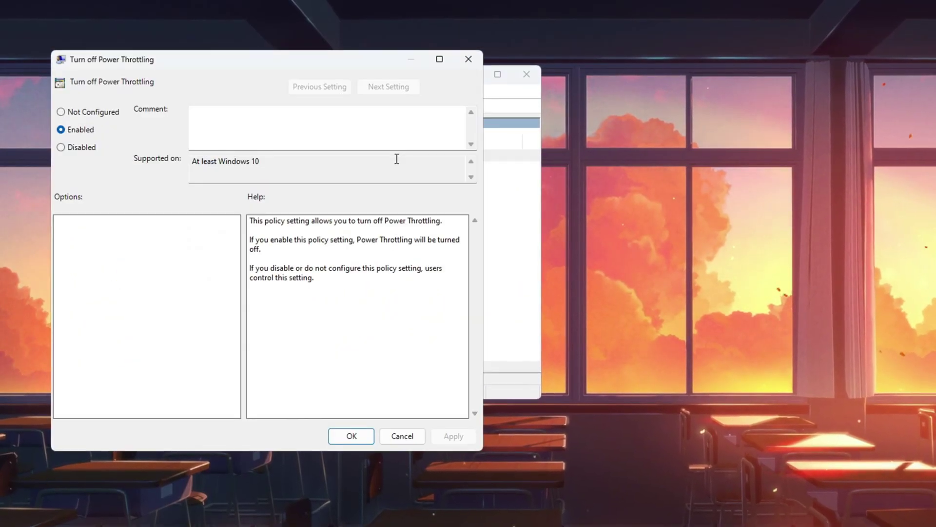
left_click(93, 148)
left_click(83, 130)
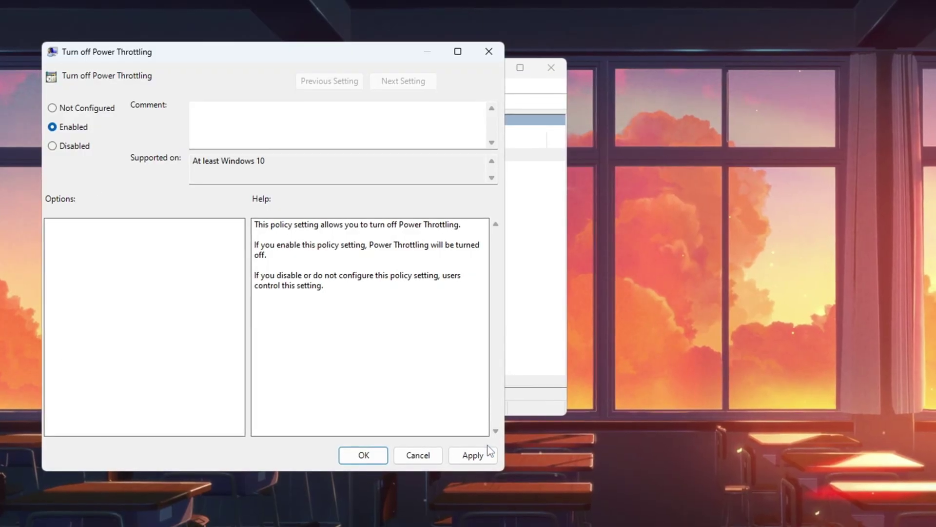
left_click(381, 462)
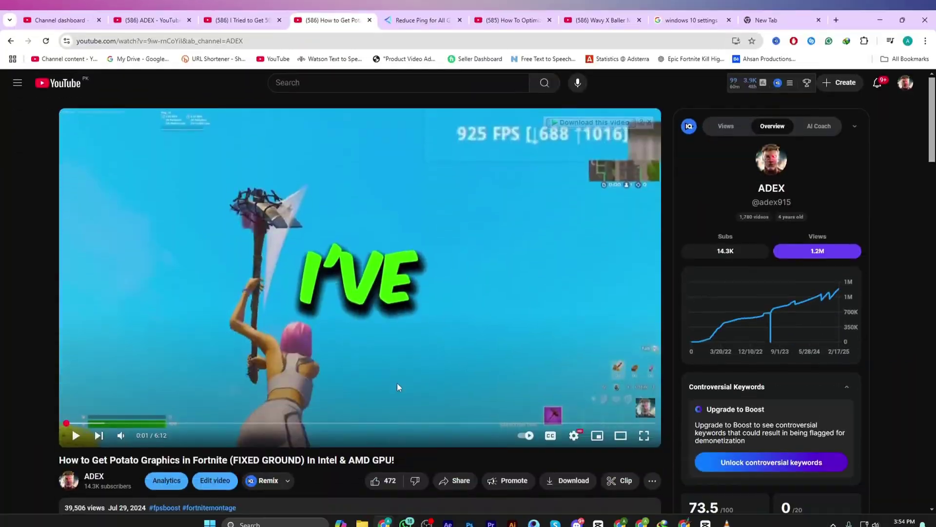
- Scroll through GearUP Booster's Games library of titles like Grand Theft Auto V and Roblox
scroll(397, 378, "down", 4)
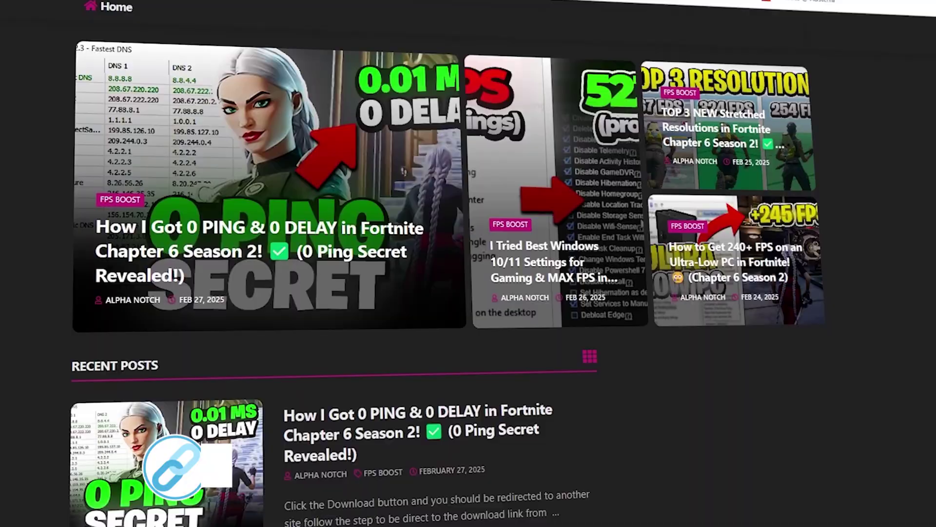
- Scroll the creator website's Recent Posts list of FPS guides
scroll(468, 263, "down", 8)
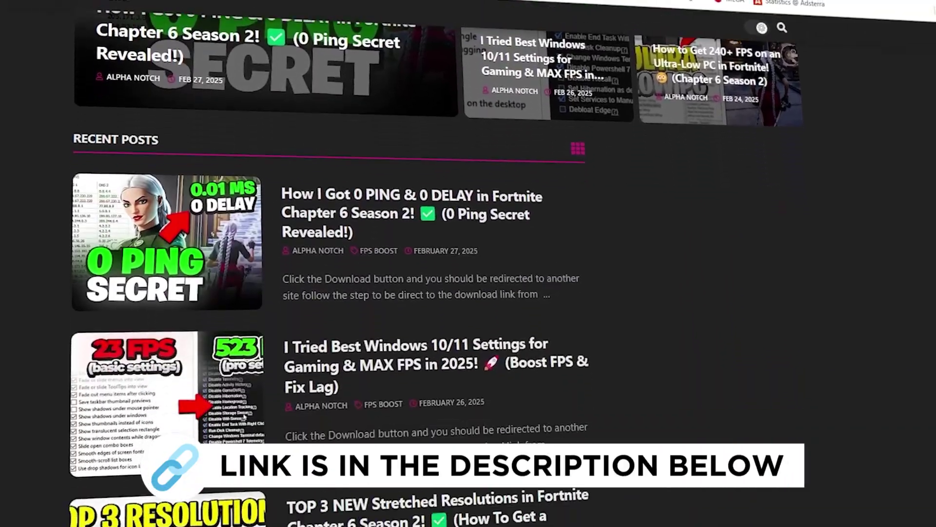
scroll(342, 264, "down", 8)
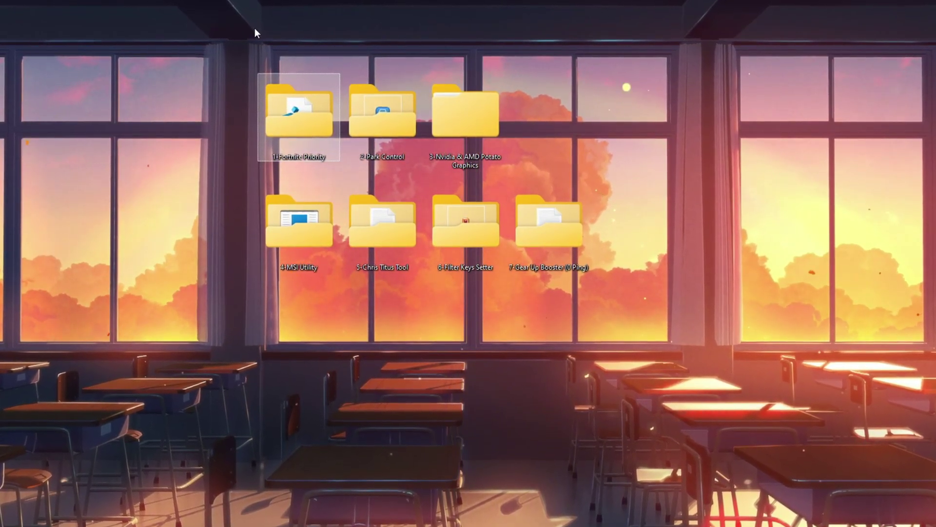
- Open the 1-Fortnite Priority folder and copy its three priority .reg files
double_click(306, 117)
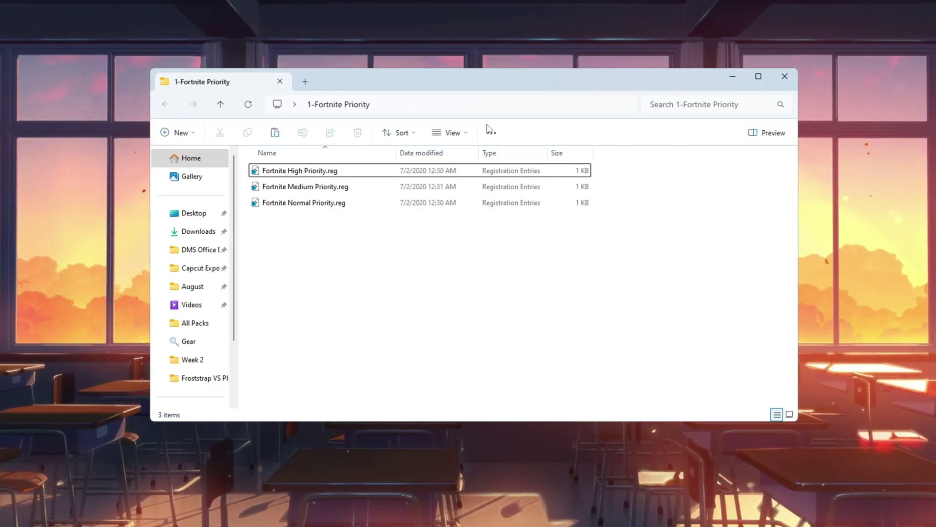
key("ctrl+a")
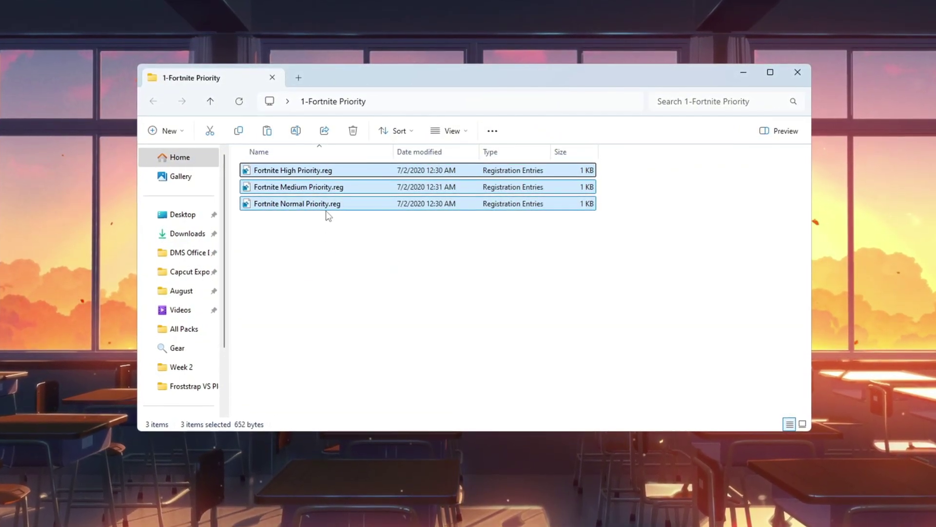
left_click(337, 187)
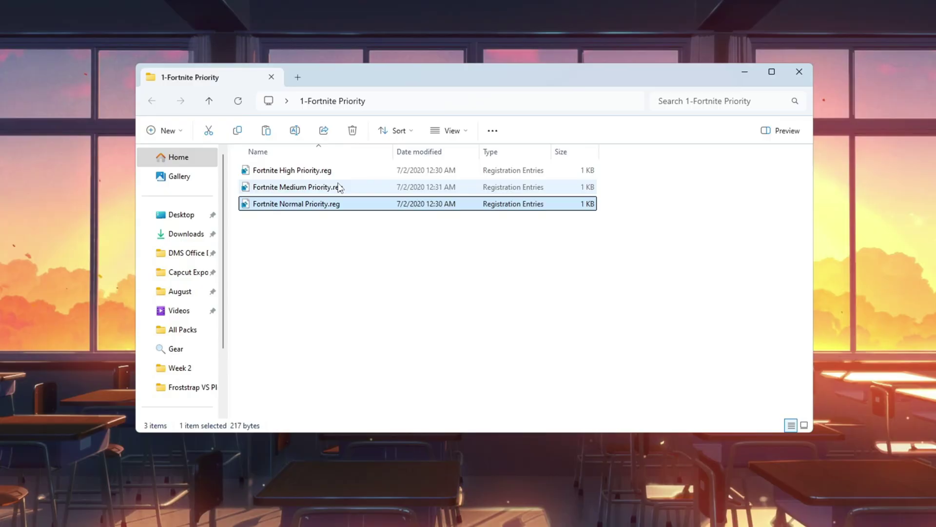
left_click(369, 169)
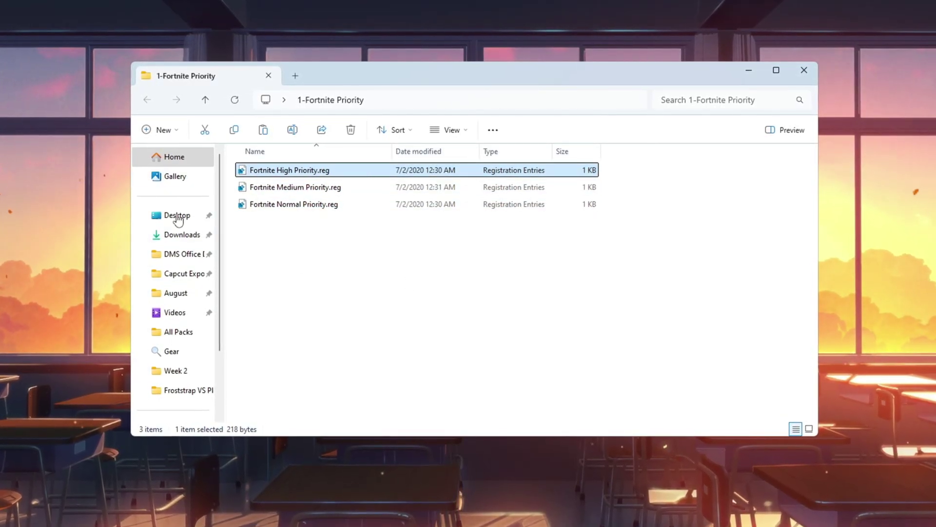
left_click_drag(390, 247, 438, 165)
key("ctrl+c")
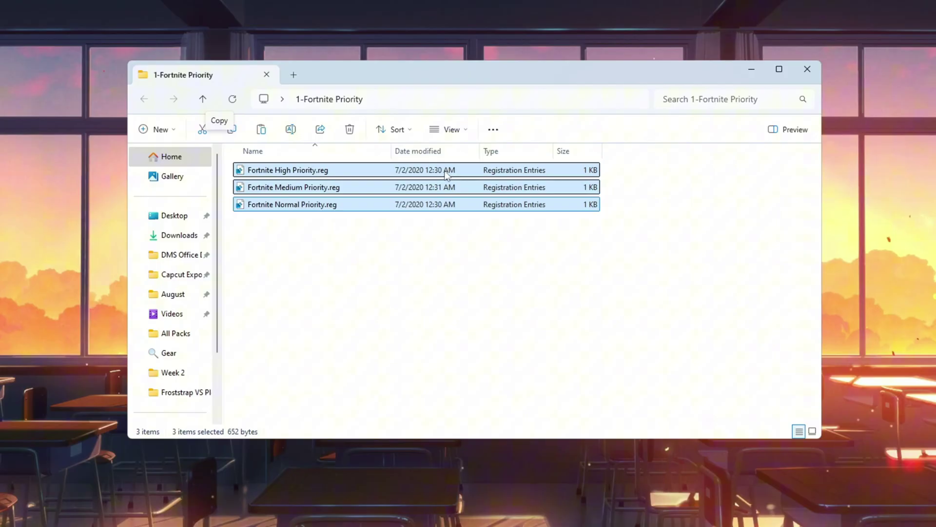
left_click(305, 207)
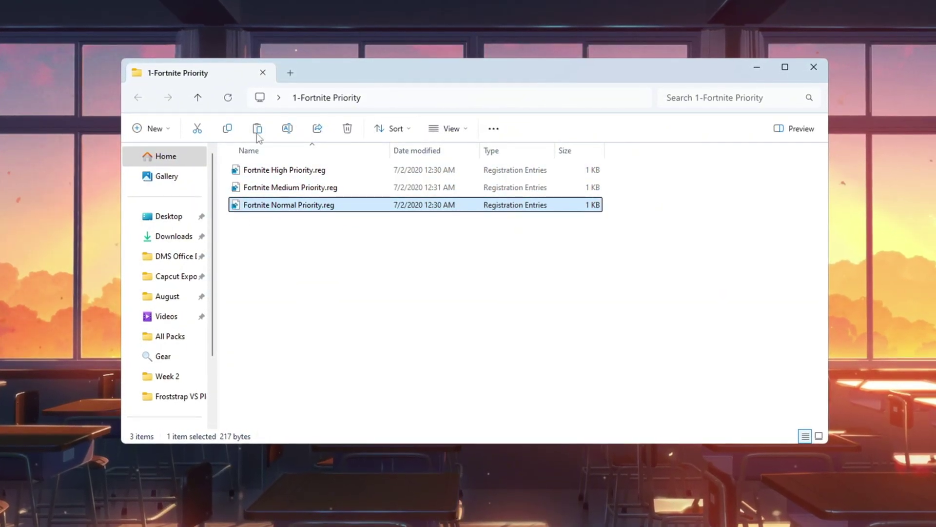
left_click(232, 192)
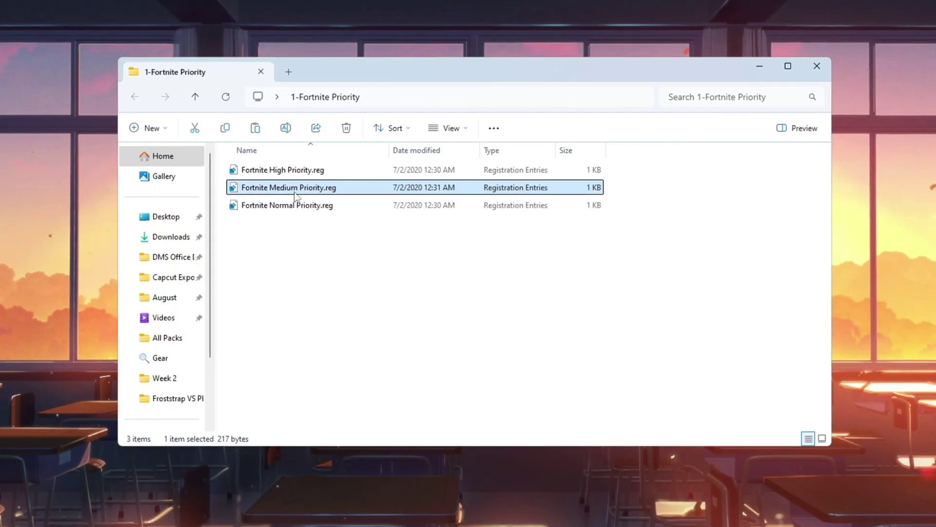
left_click(253, 171)
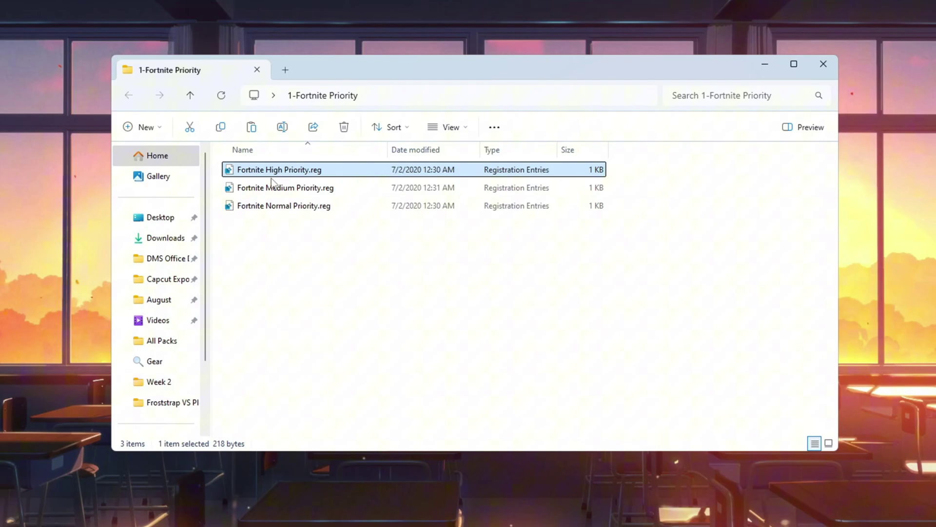
- Merge Fortnite Medium Priority.reg into the registry and dismiss the success message
double_click(323, 189)
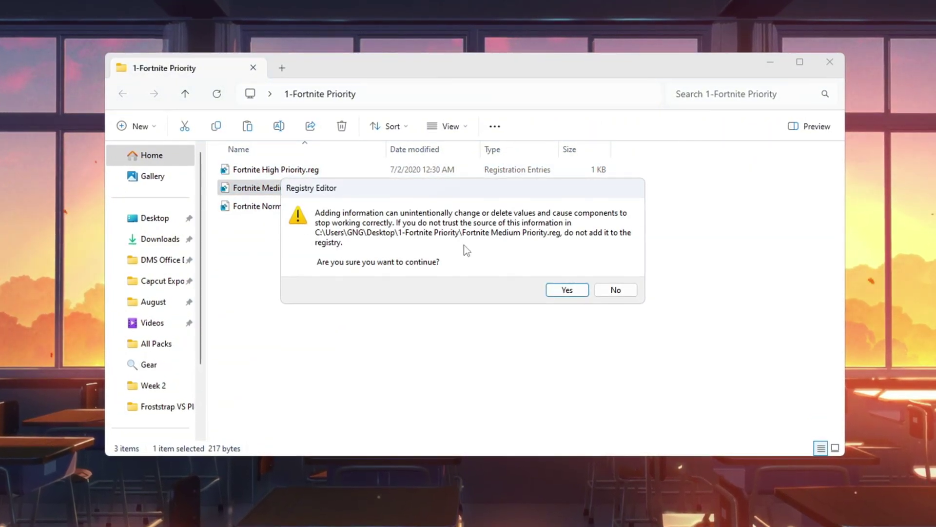
left_click(568, 291)
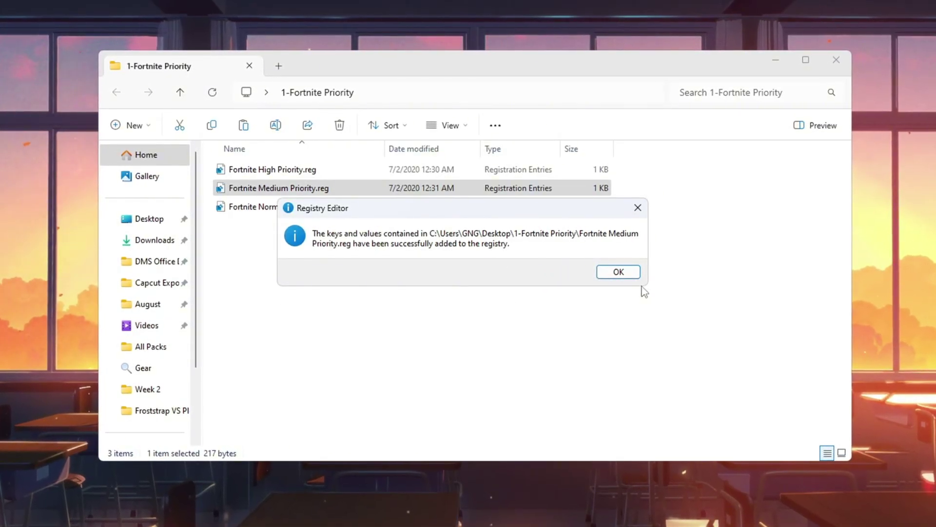
left_click(632, 275)
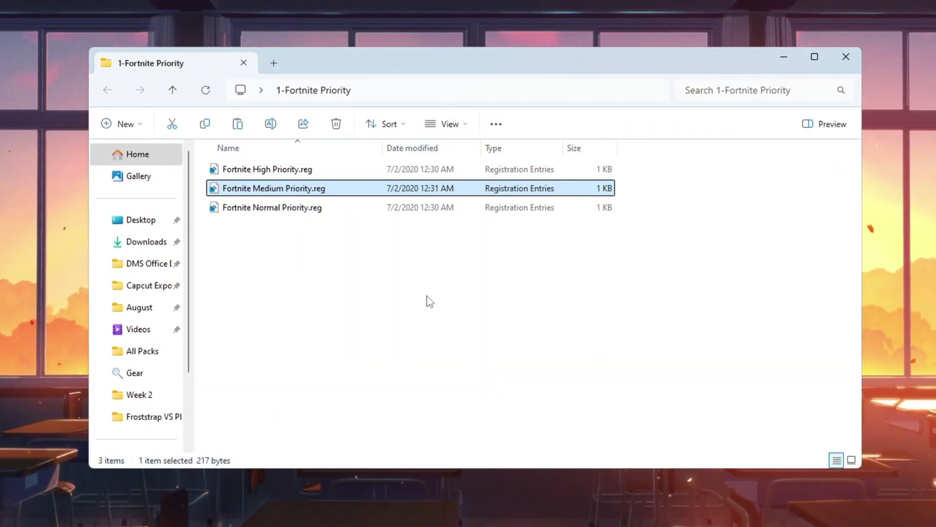
left_click_drag(463, 229, 516, 174)
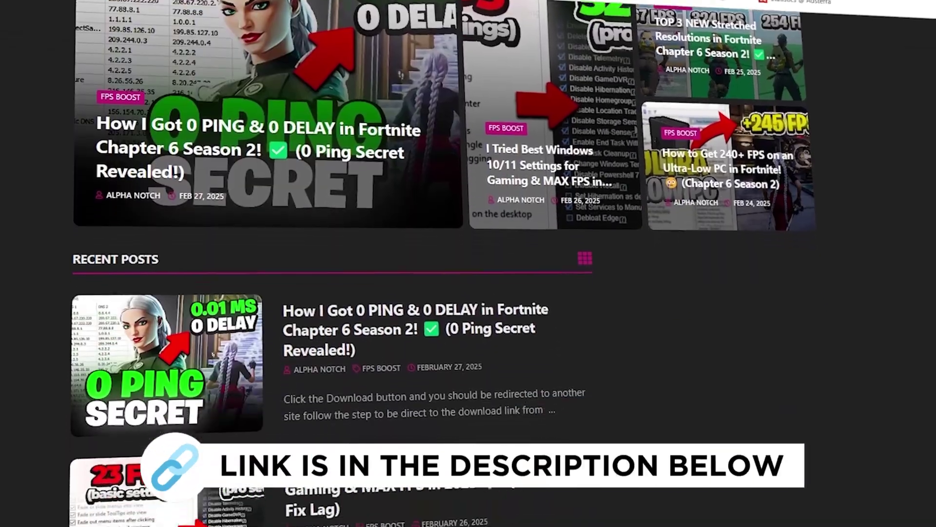
- Scroll through the creator's Recent Posts of FPS guides
scroll(468, 263, "down", 8)
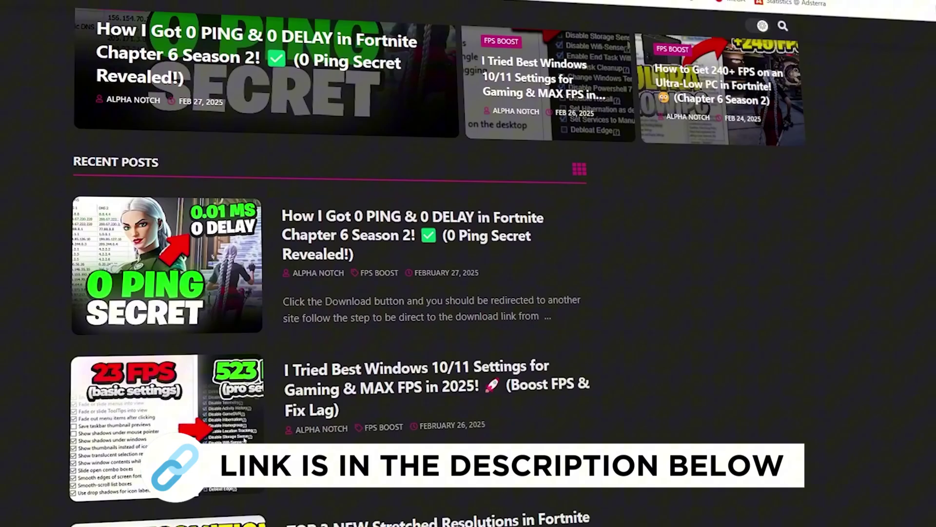
scroll(468, 264, "down", 8)
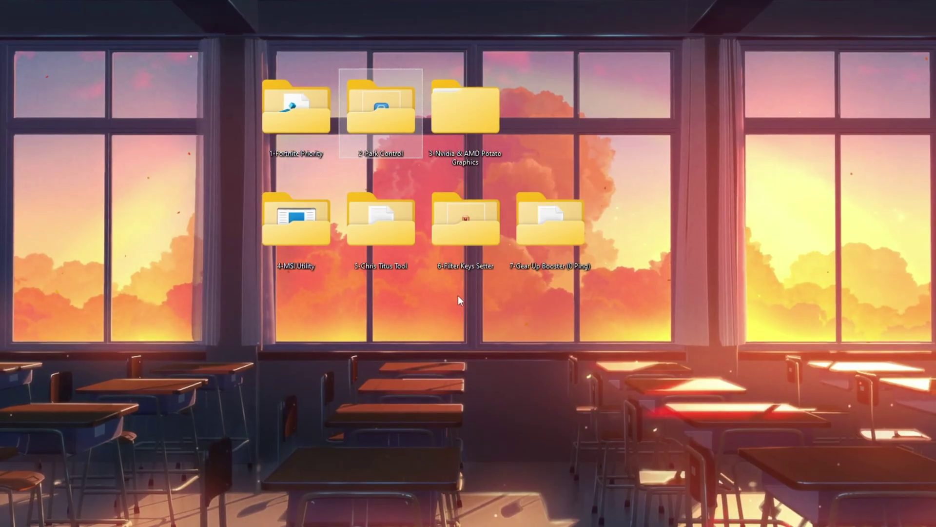
- Open the 2-Park Control folder and launch ParkControl from Start search 'con'
double_click(353, 91)
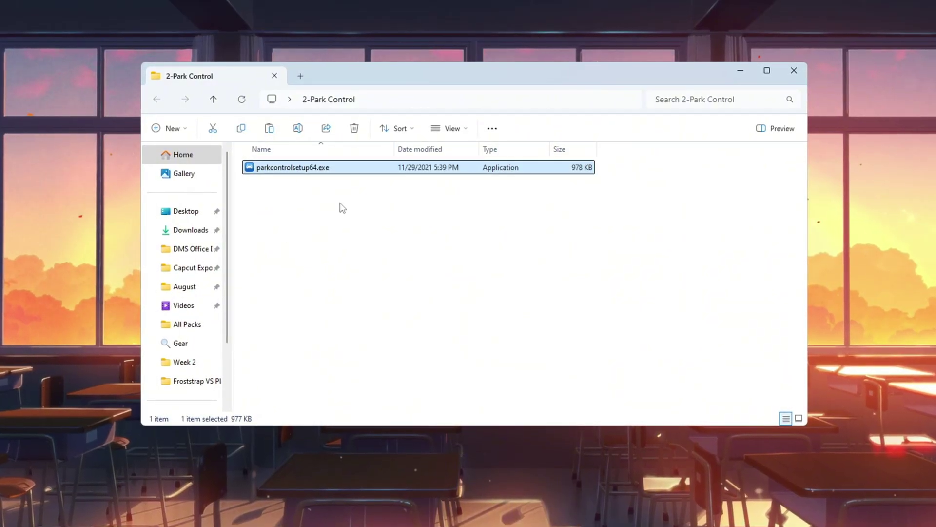
left_click(737, 74)
key("super")
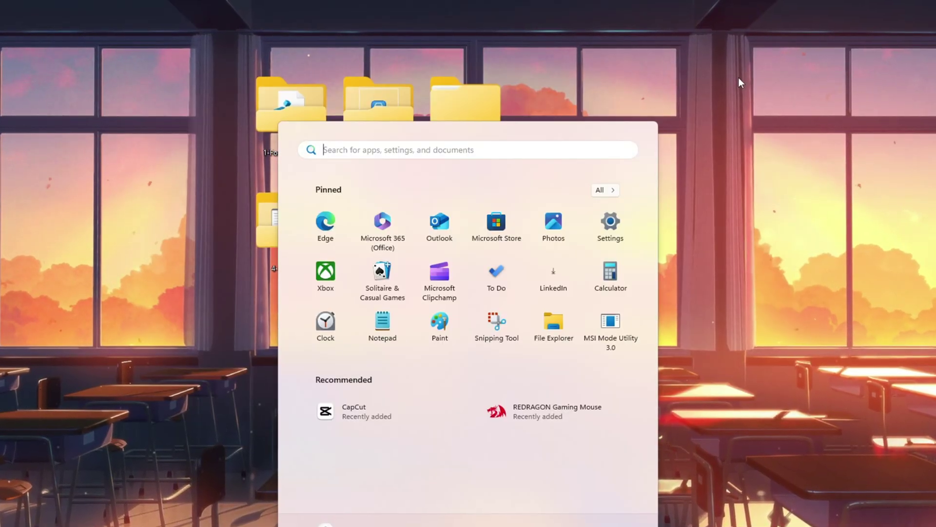
type("con")
key("Return")
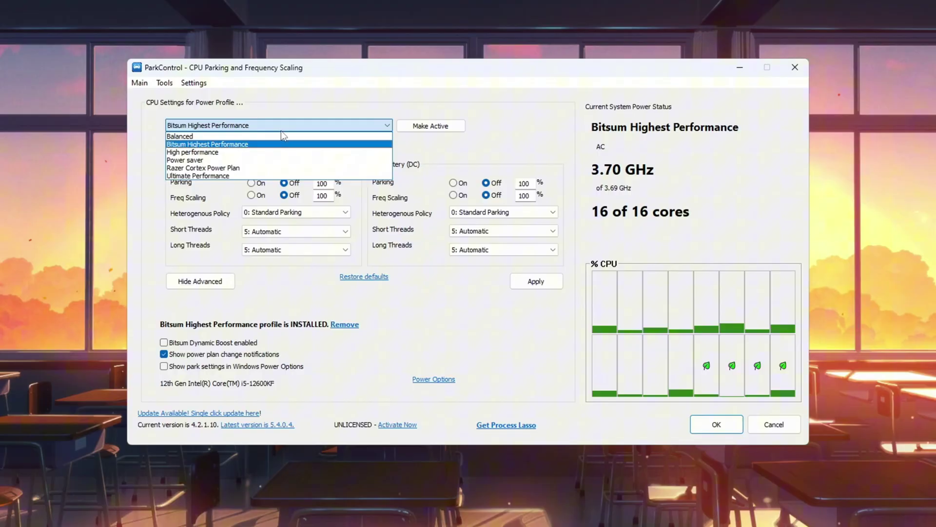
- Keep Bitsum Highest Performance with parking and frequency scaling off, leaving Dynamic Boost disabled
left_click(207, 144)
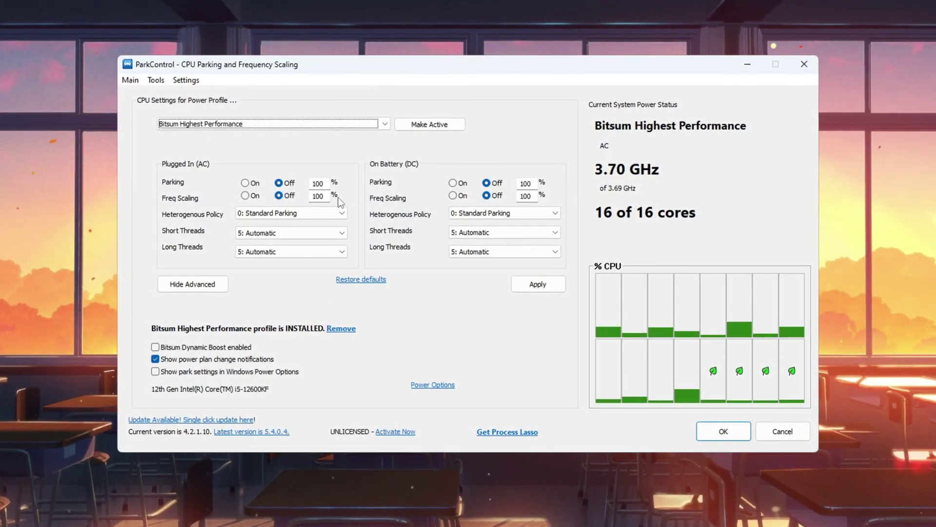
double_click(318, 183)
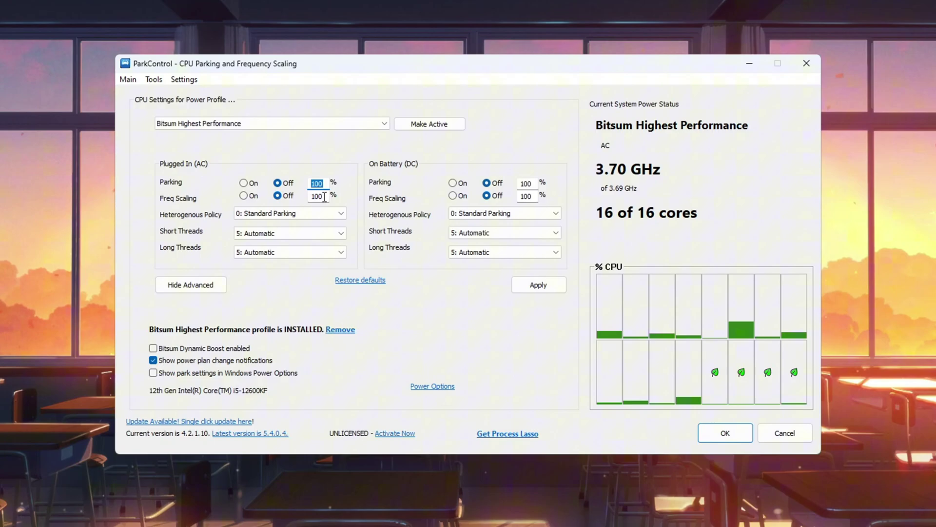
key("Tab")
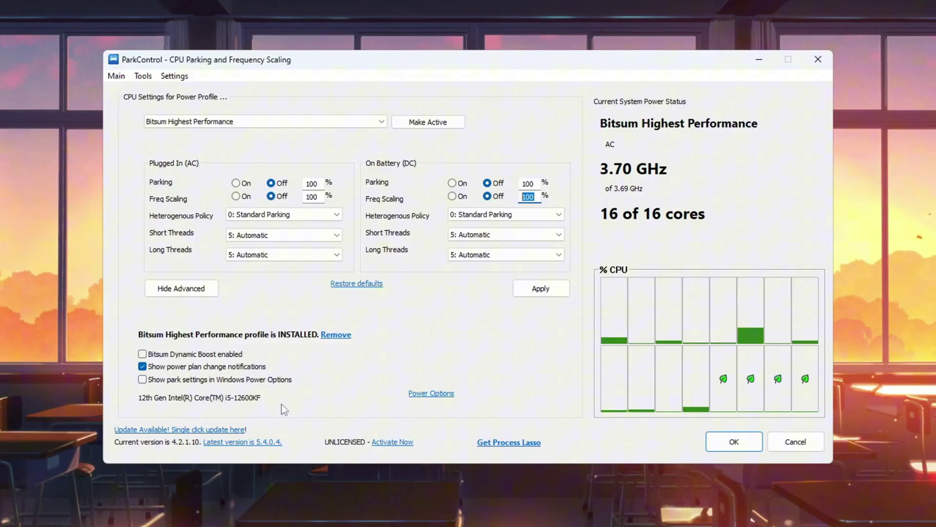
left_click(142, 356)
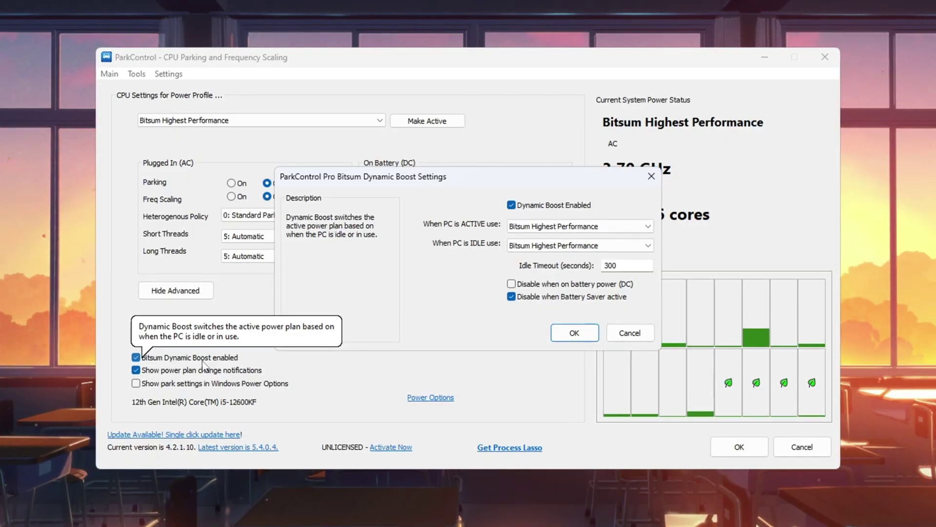
left_click(640, 333)
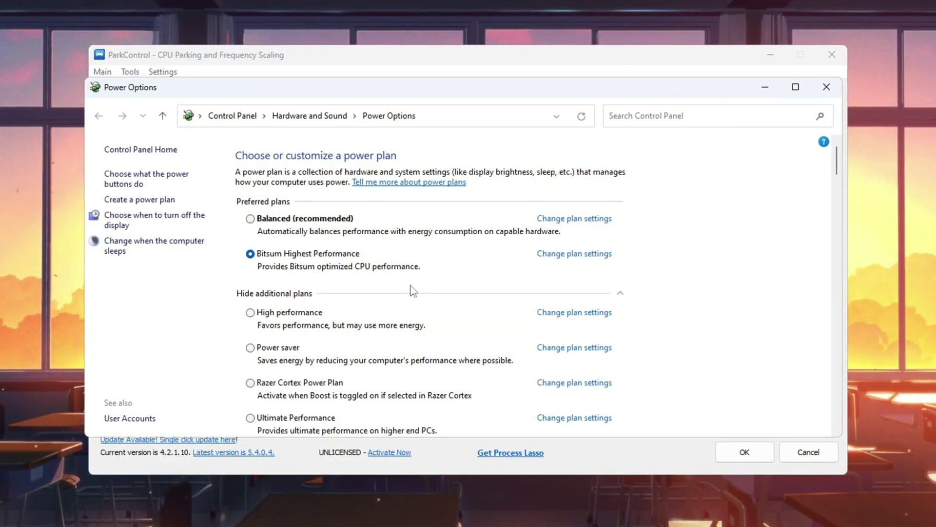
left_click(828, 87)
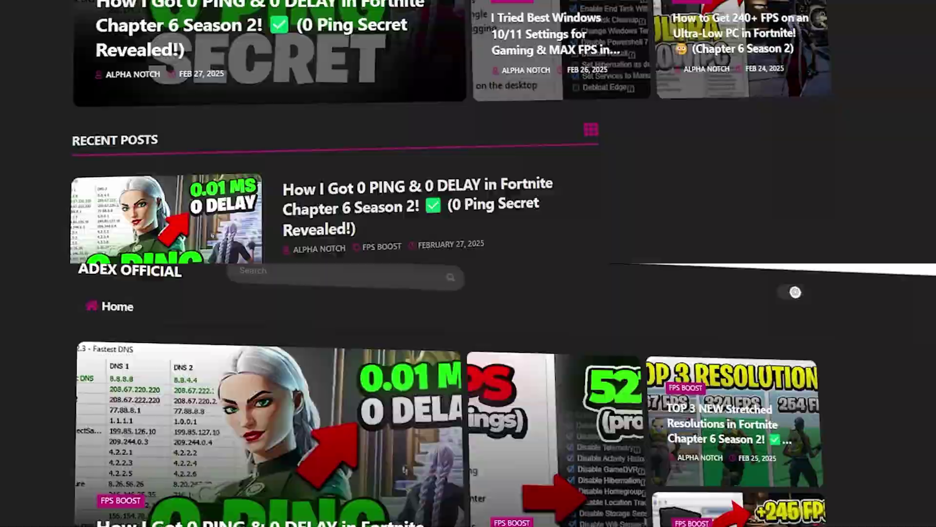
scroll(468, 264, "down", 8)
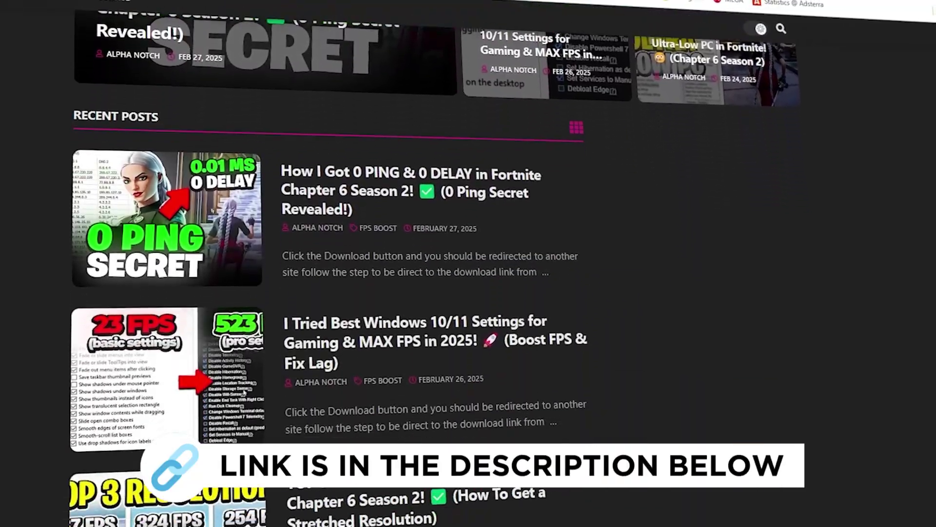
scroll(468, 263, "down", 8)
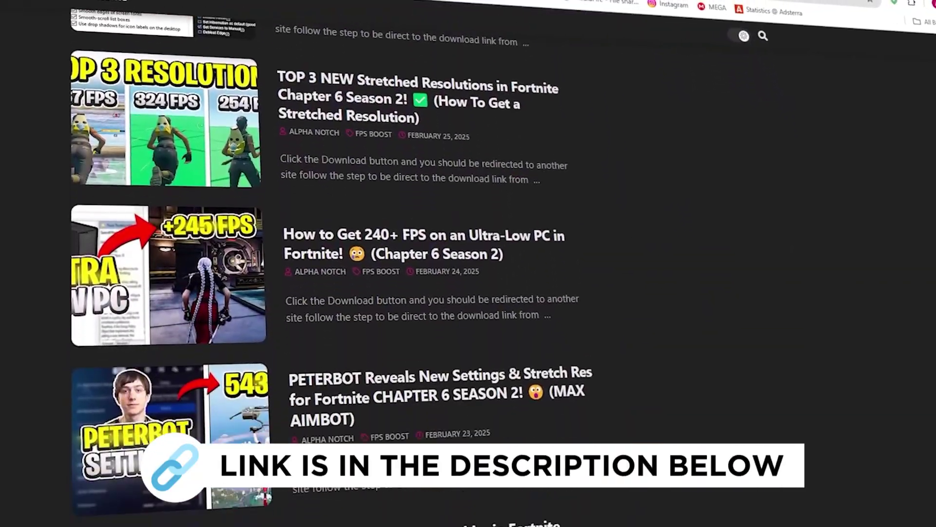
scroll(468, 263, "down", 4)
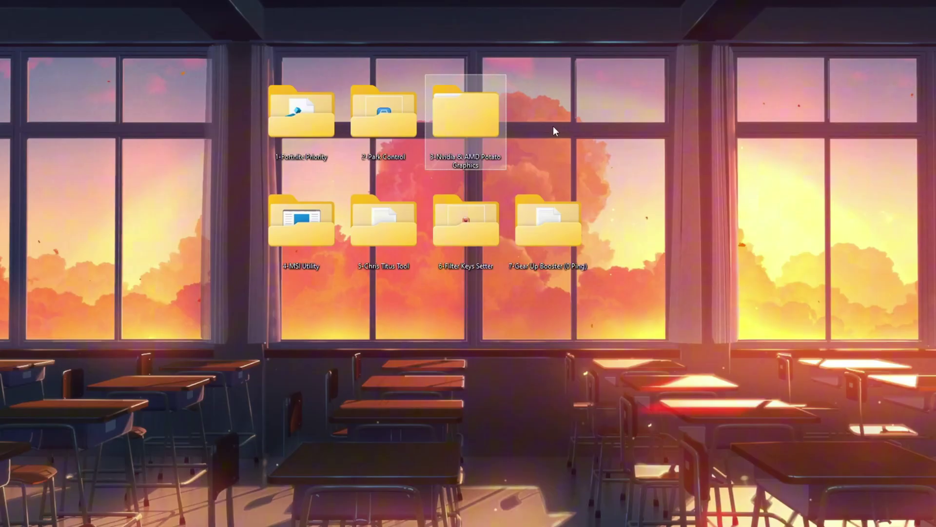
- Open 3-Nvidia & AMD Potato Graphics > NVIDIA Potato Graphics and launch nvidiaProfileInspector.exe
double_click(487, 105)
left_click_drag(368, 255, 334, 177)
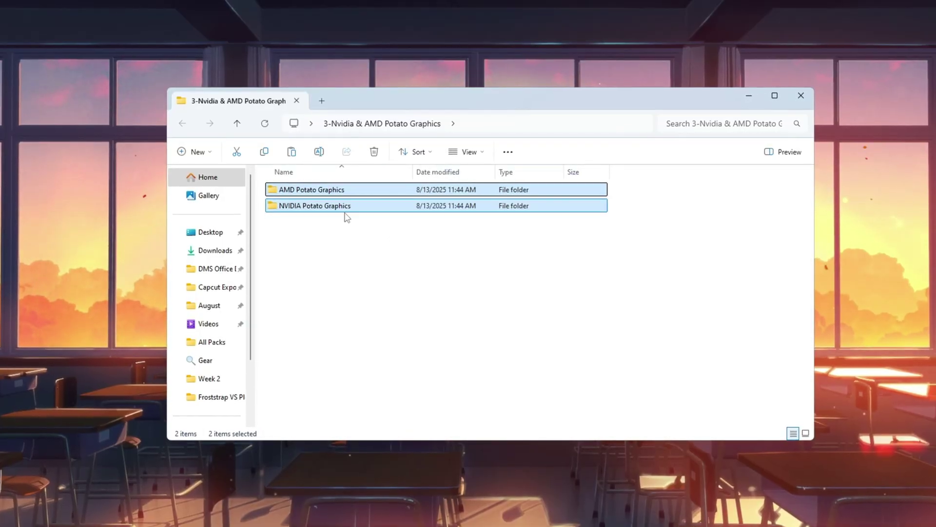
left_click(271, 218)
double_click(288, 208)
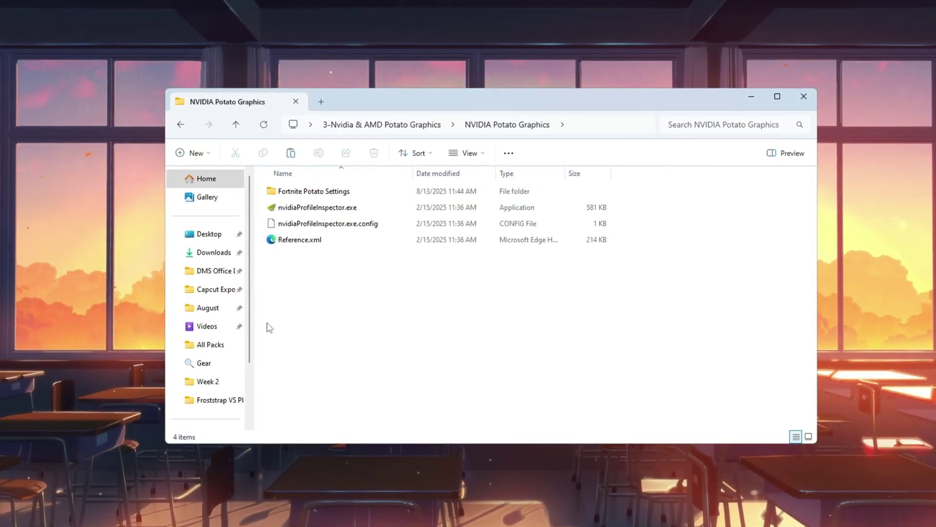
left_click_drag(267, 296, 337, 193)
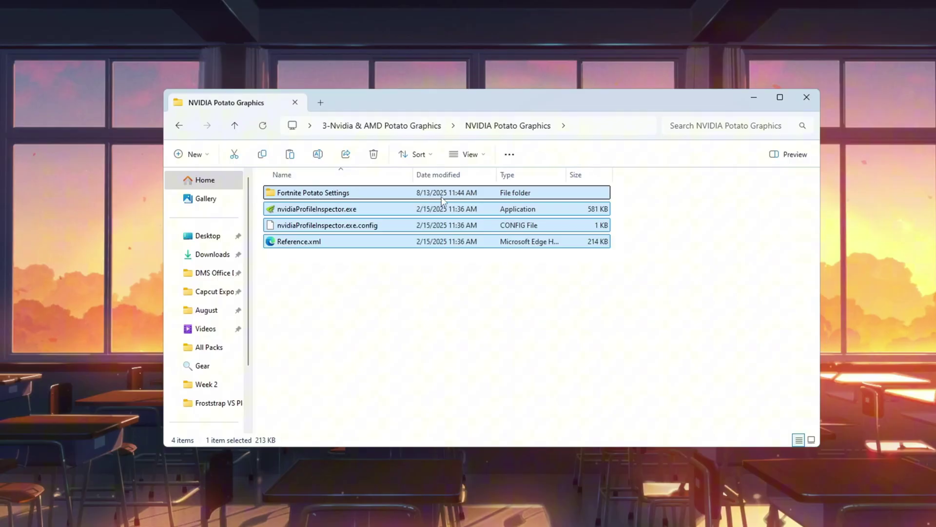
left_click(339, 194)
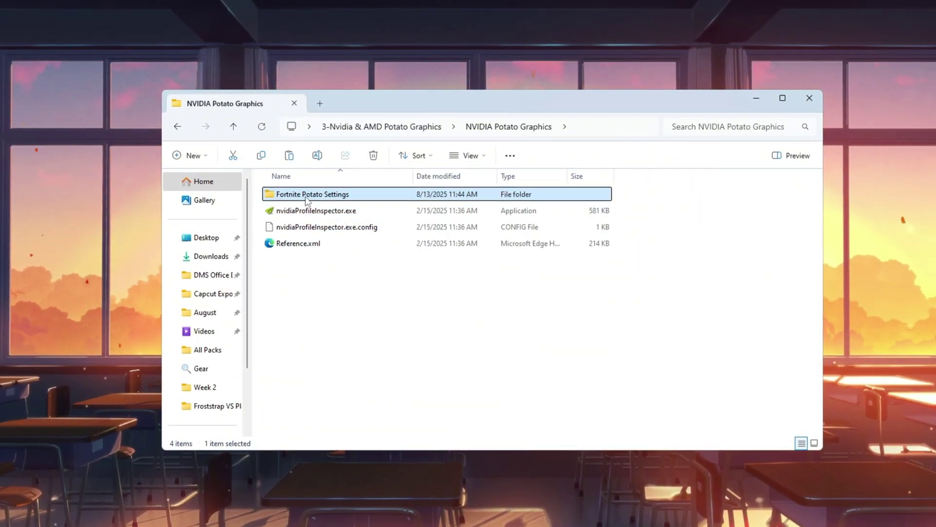
left_click(320, 215)
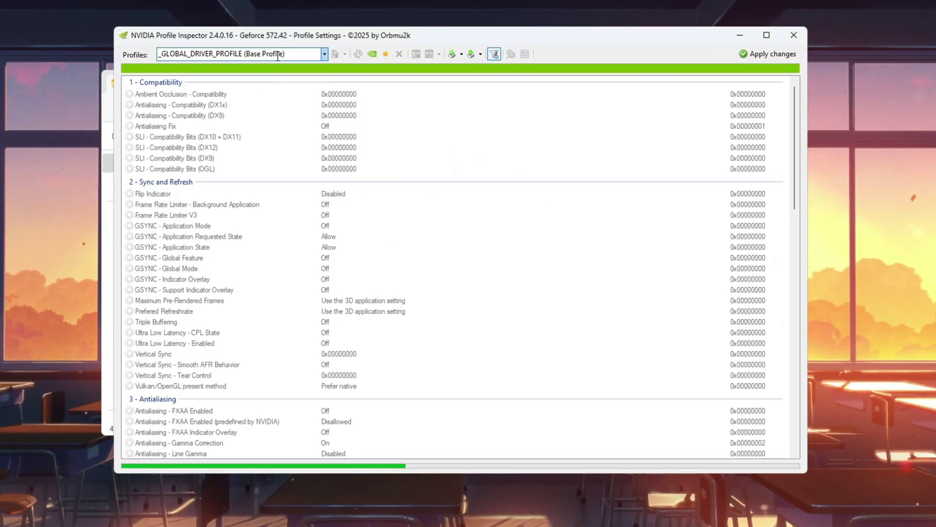
- Load the Fortnite profile and import Fortnite.nip from the Fortnite Potato Settings folder
type("fort")
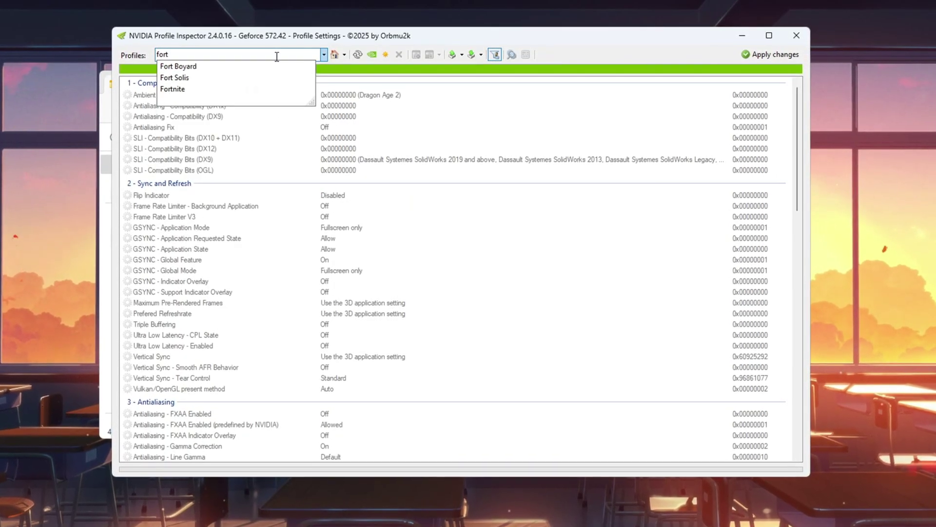
left_click(184, 90)
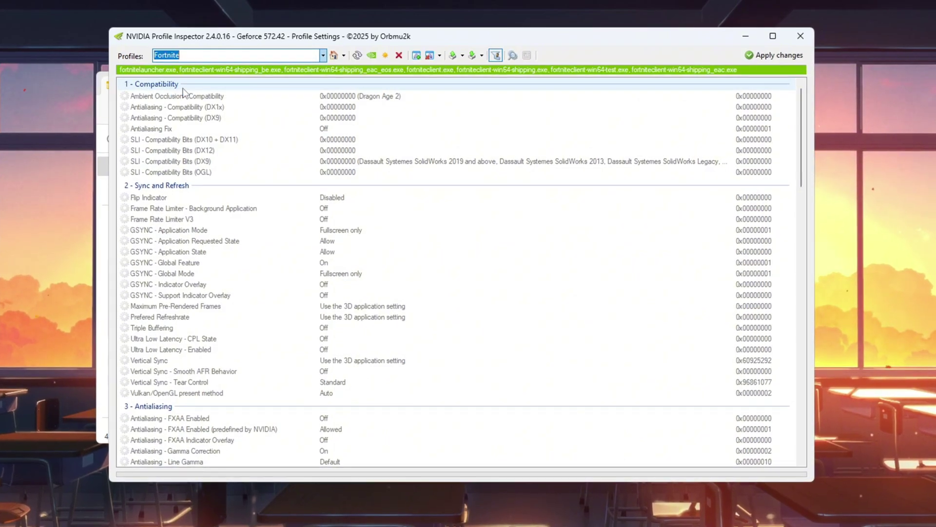
left_click(468, 57)
left_click(519, 71)
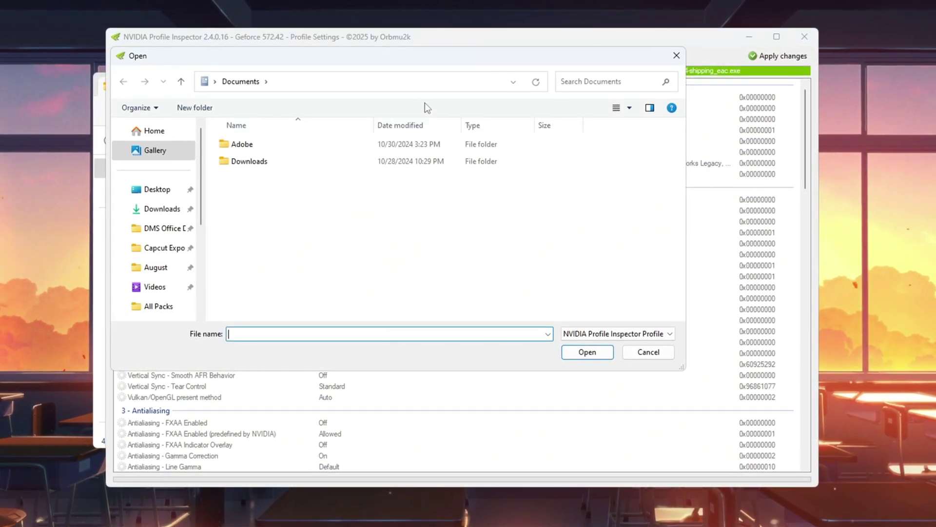
left_click(416, 86)
type("C:\\Users\\GNG\\Desktop\\3-Nvidia & AMD Potato Graphics\\NVIDIA Potato Graphics")
key("Return")
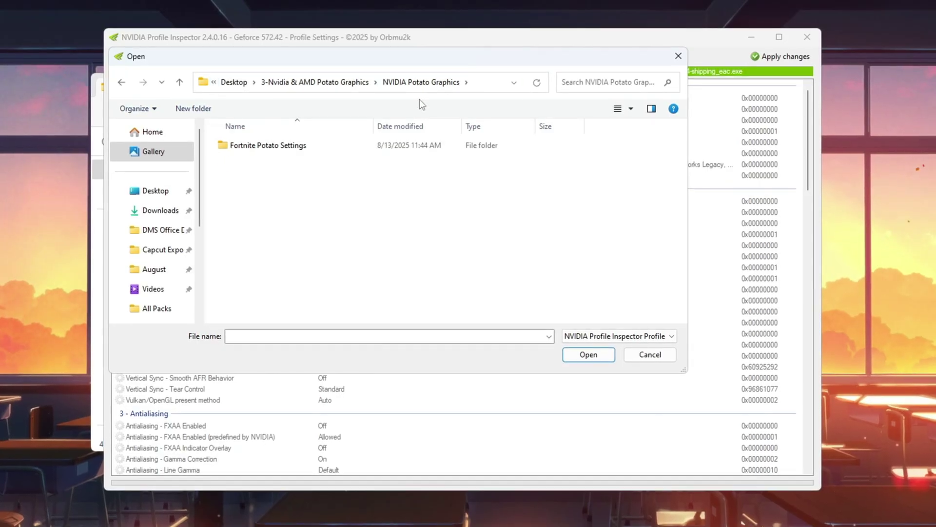
double_click(429, 146)
left_click(354, 150)
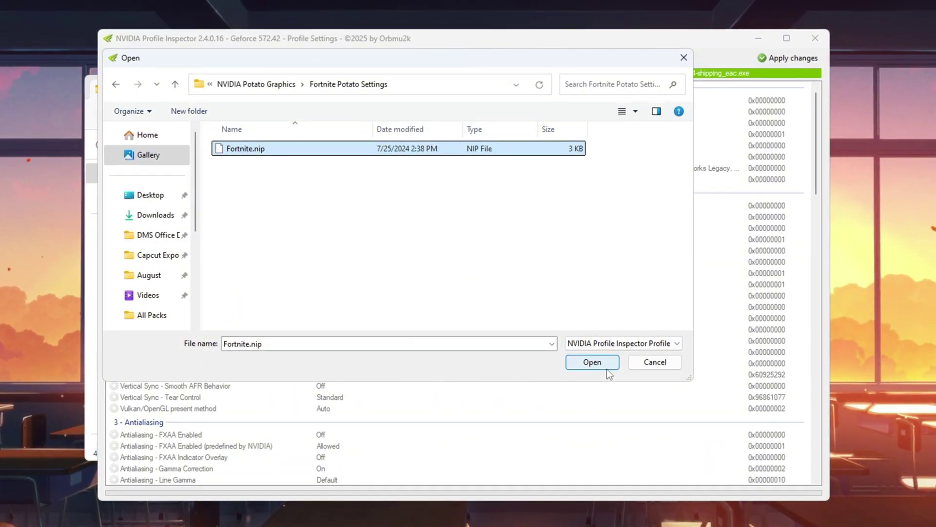
left_click(649, 366)
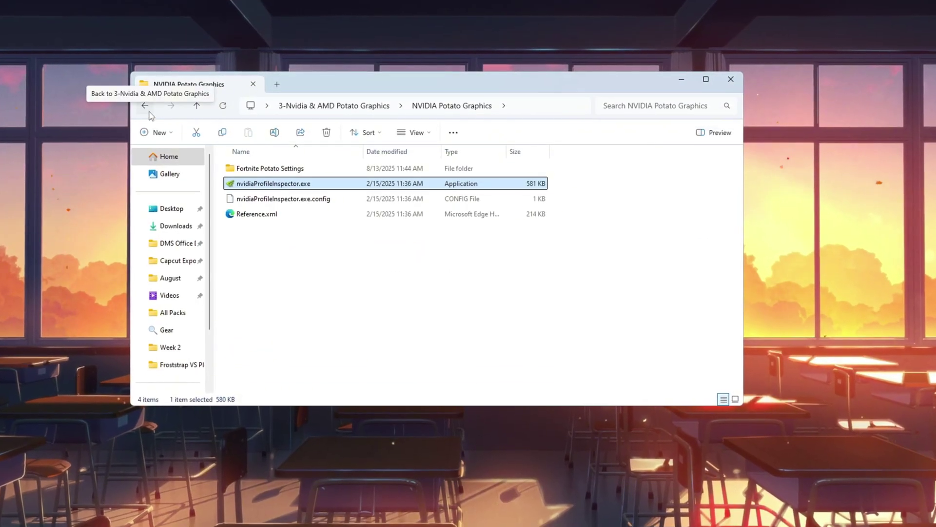
- Copy GameUserSettings.ini from the AMD Potato Graphics folder
left_click(145, 106)
double_click(263, 164)
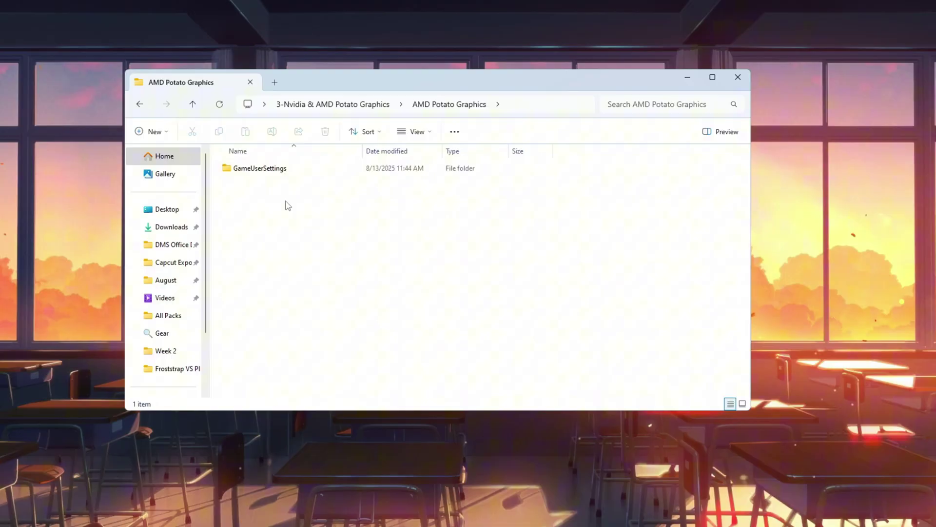
double_click(292, 168)
left_click(291, 171)
right_click(292, 170)
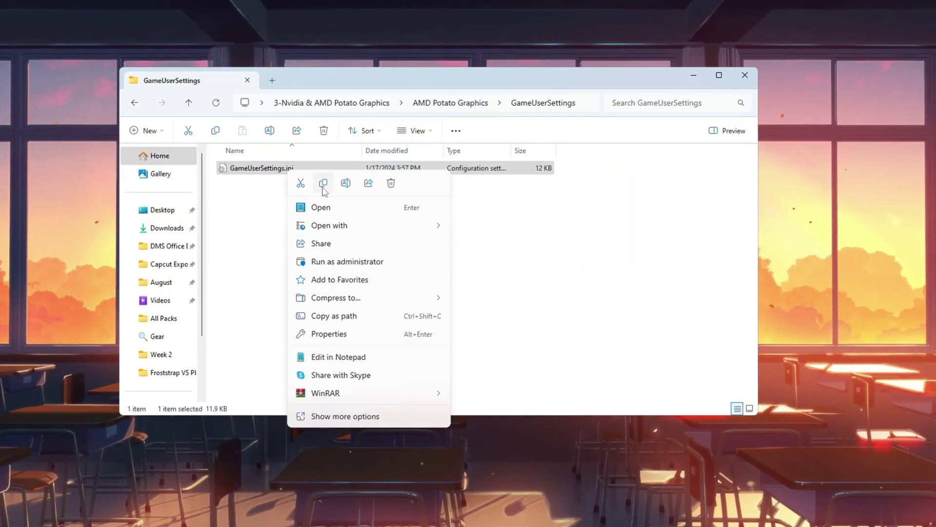
left_click(323, 187)
- Open %localappdata% via Run and enter the FortniteGame folder
key("super+r")
left_click_drag(69, 421, 417, 242)
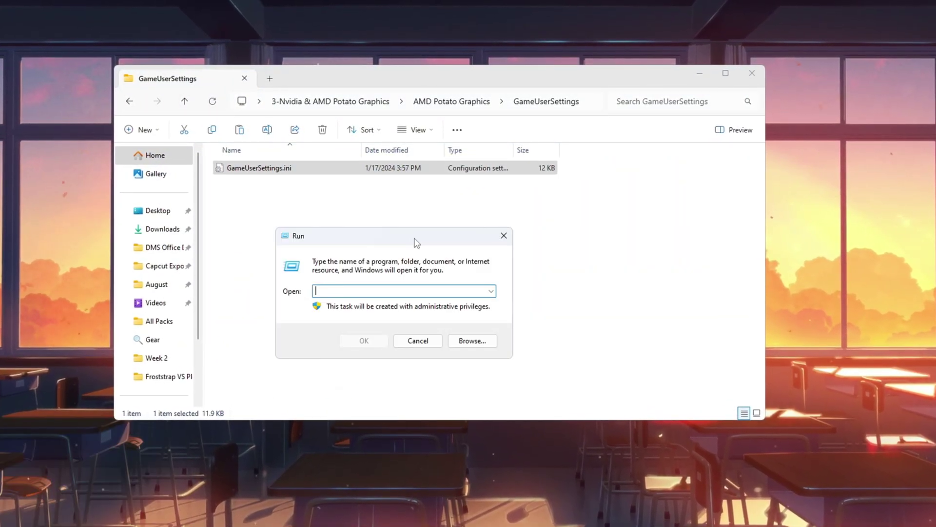
type("%local")
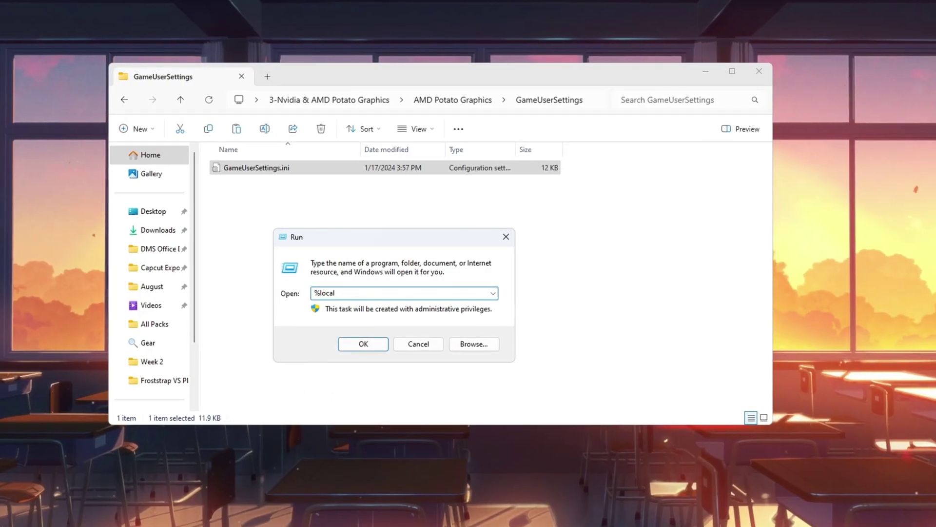
type("appdata%")
key("Return")
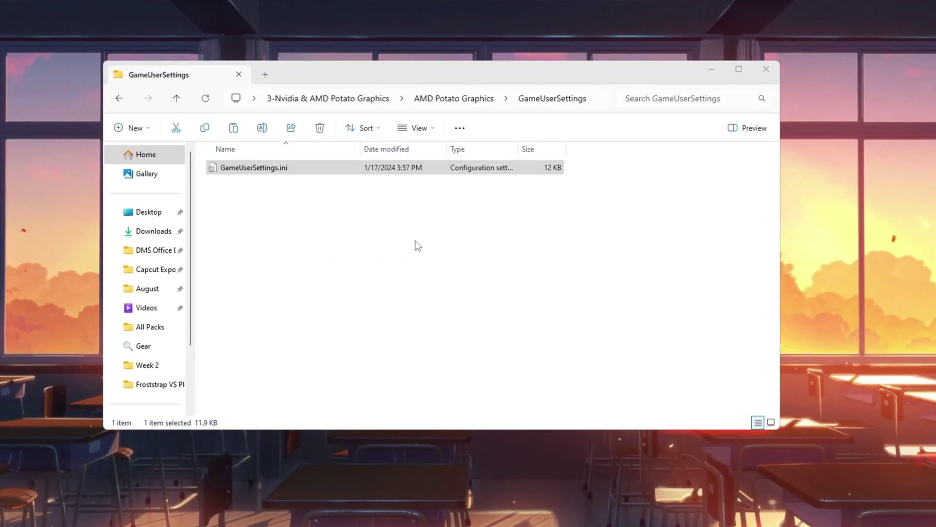
scroll(418, 244, "down", 5)
left_click(294, 296)
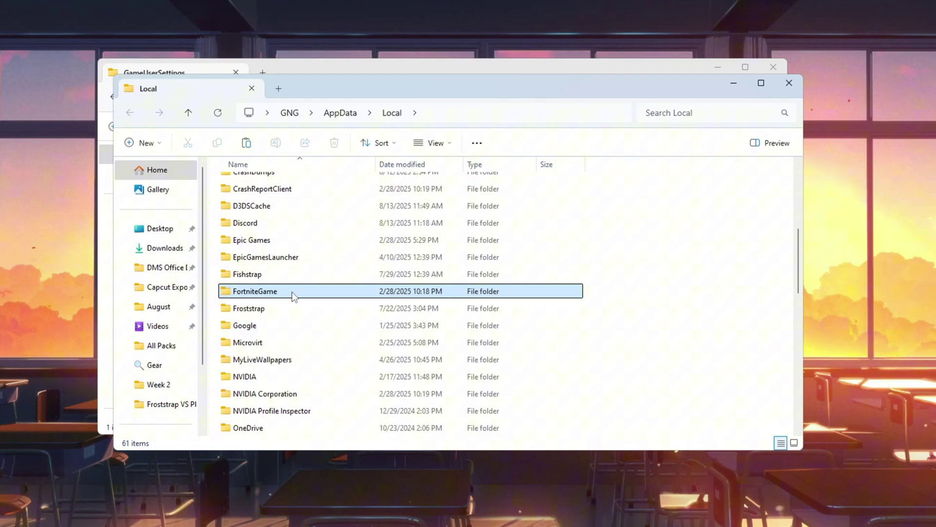
double_click(294, 293)
- Paste GameUserSettings.ini into Saved\Config\WindowsClient, replacing the existing copy
double_click(306, 185)
double_click(301, 200)
left_click(300, 202)
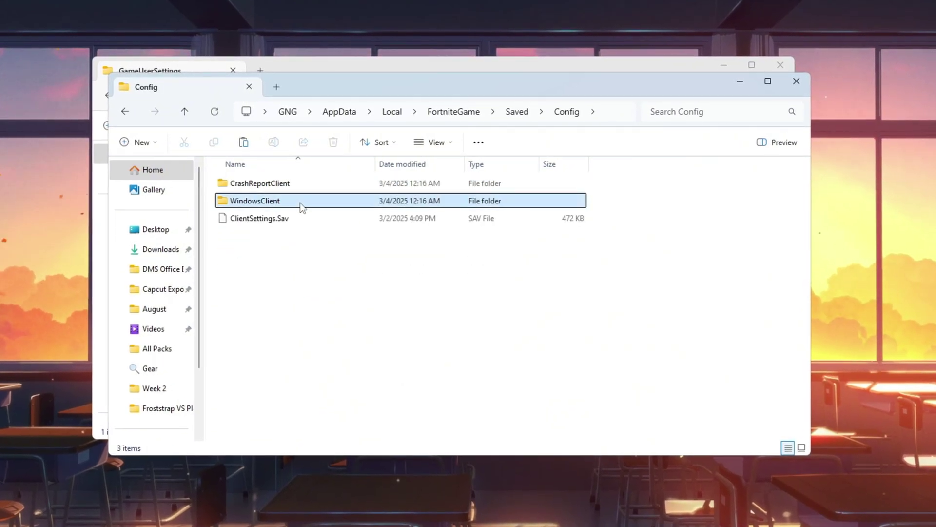
double_click(300, 203)
key("ctrl+v")
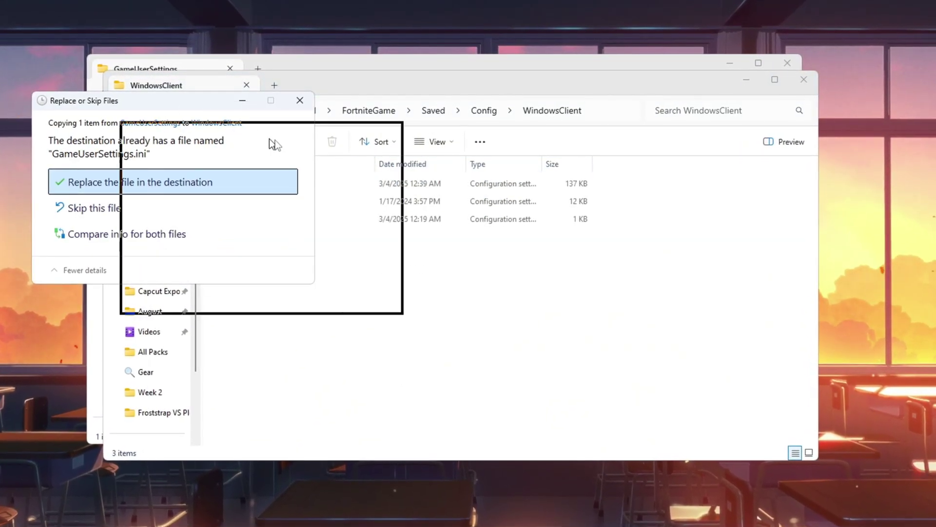
left_click(396, 261)
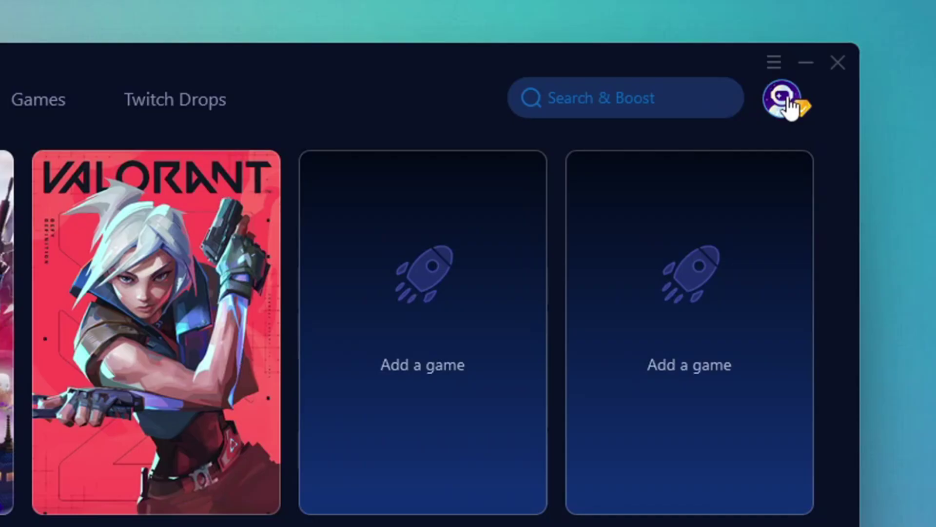
left_click(790, 108)
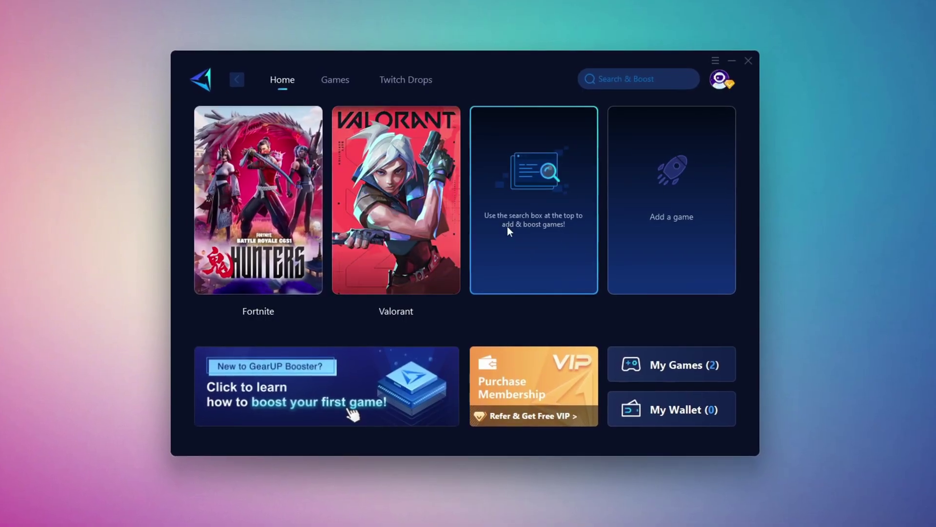
left_click(337, 82)
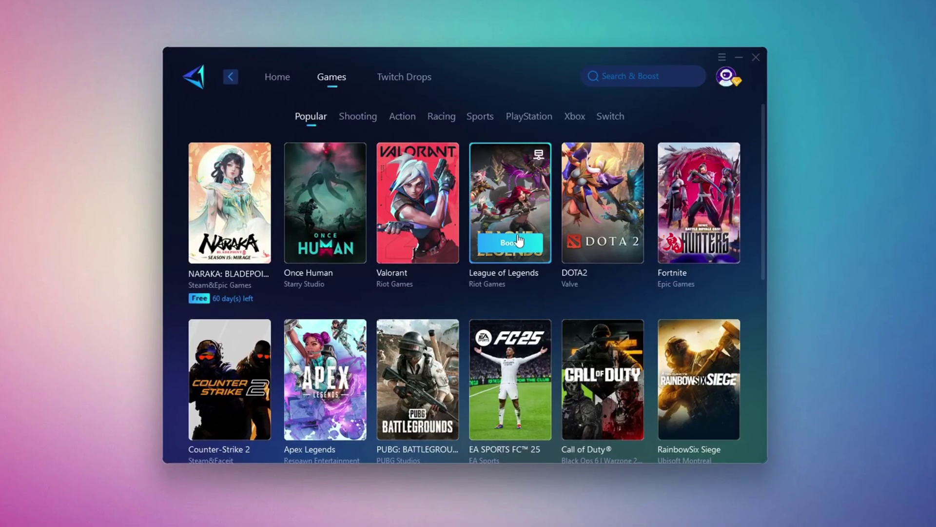
scroll(488, 234, "down", 6)
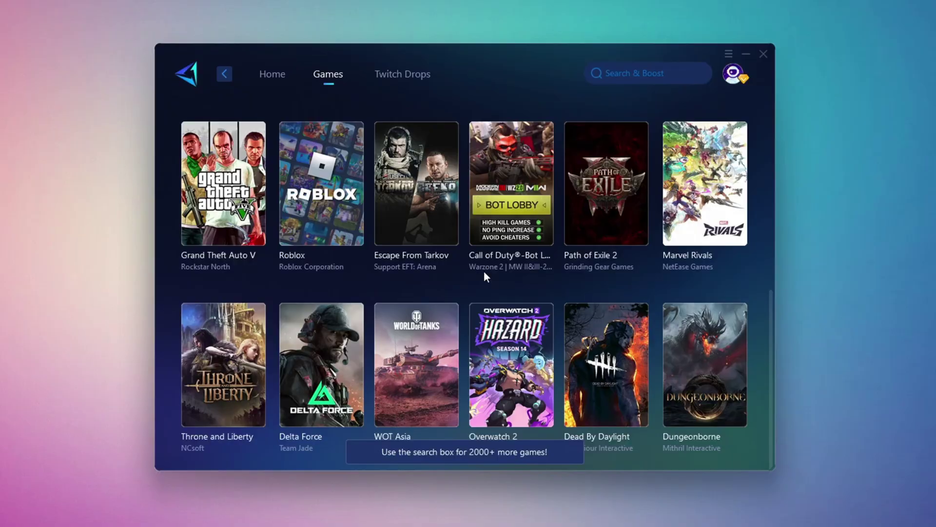
mouse_move(345, 132)
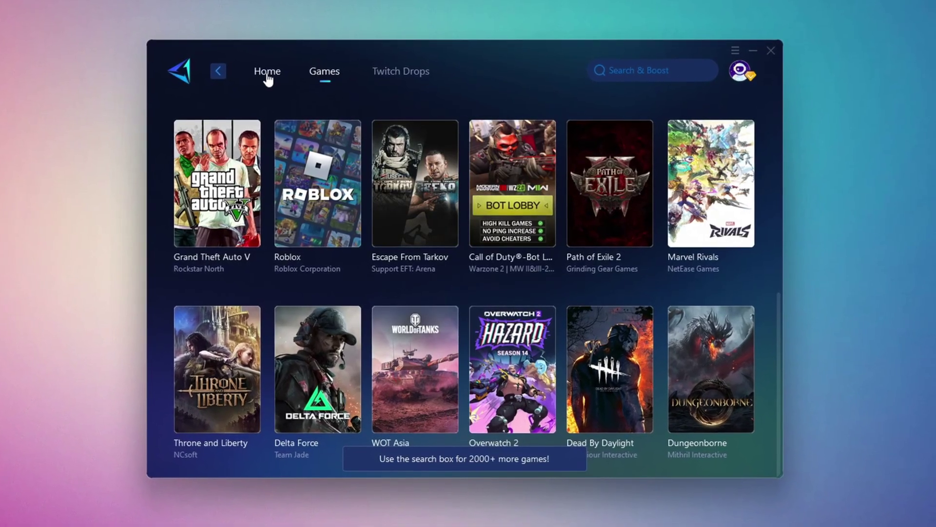
left_click(268, 73)
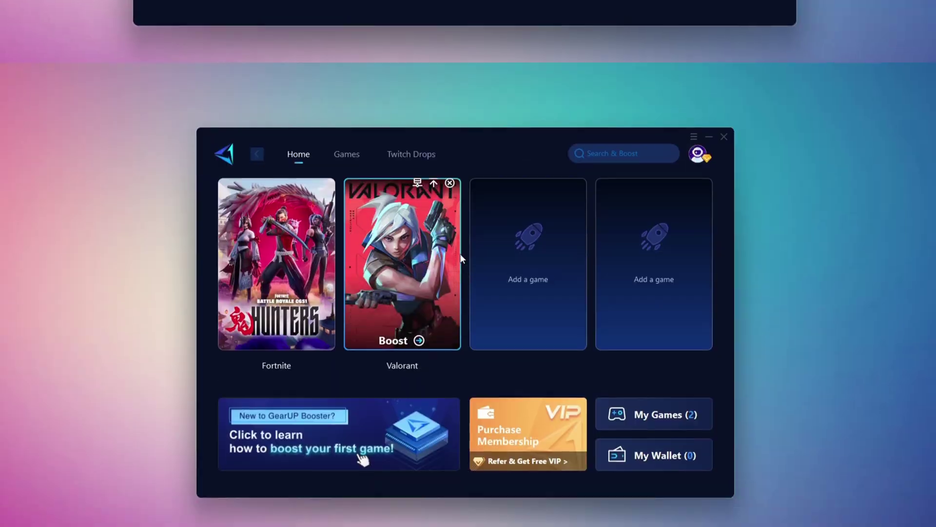
- Start boosting Fortnite, keeping the Middle East server region
mouse_move(292, 230)
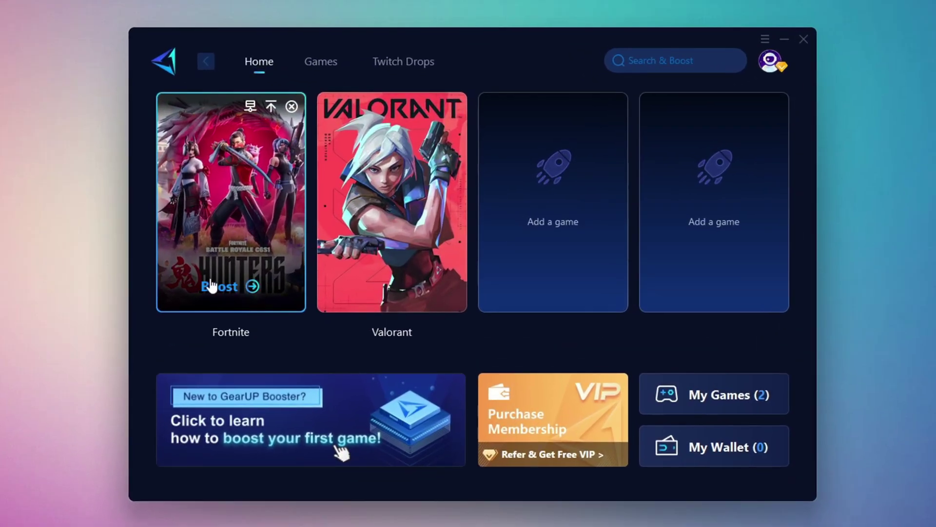
left_click(222, 286)
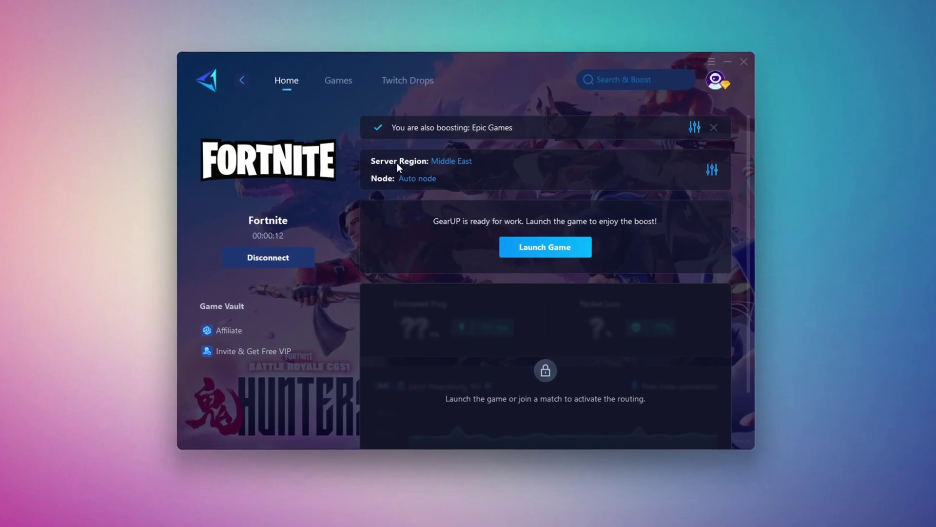
left_click(451, 163)
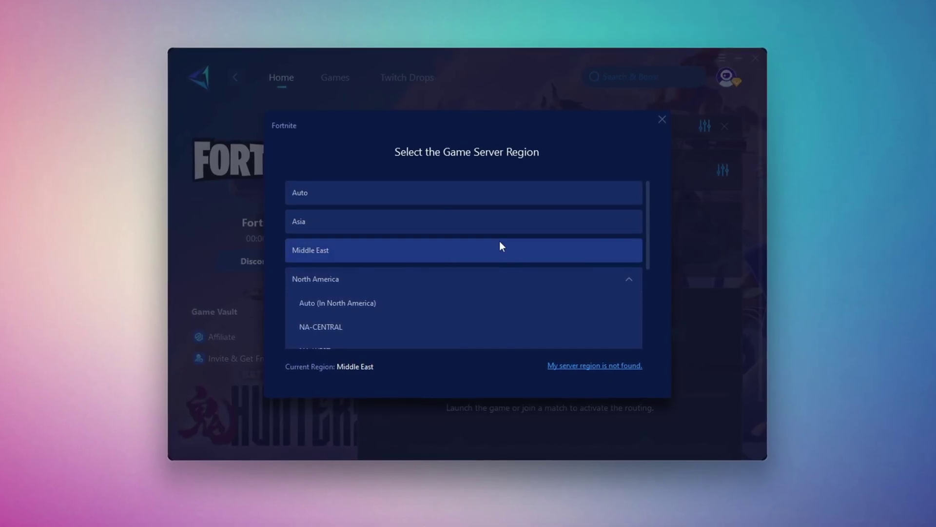
left_click(663, 119)
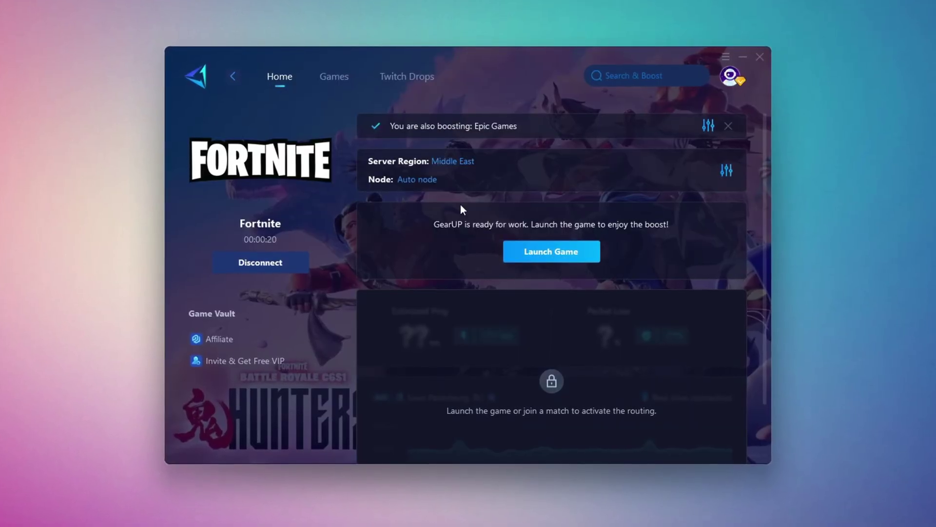
- Keep the Auto server node and close the GearUP Booster window
left_click(417, 179)
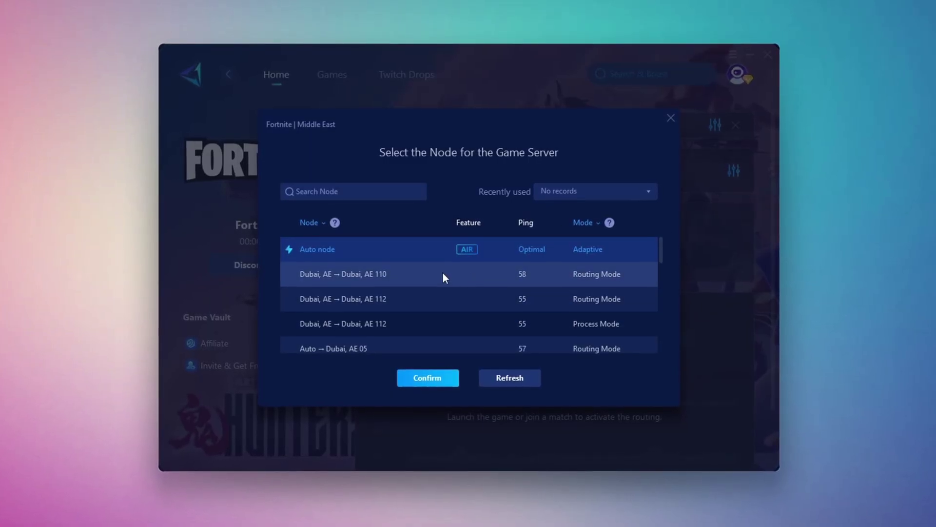
scroll(503, 251, "down", 1)
scroll(468, 295, "up", 1)
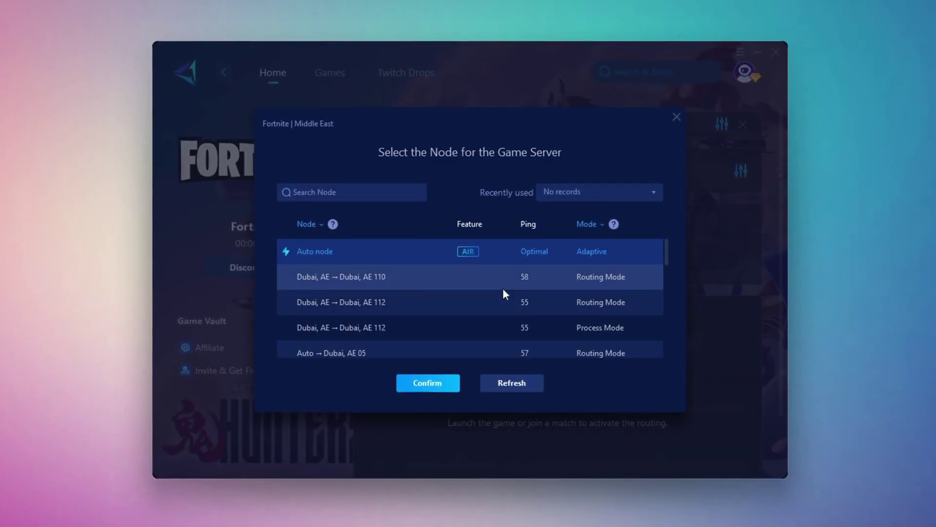
left_click(678, 118)
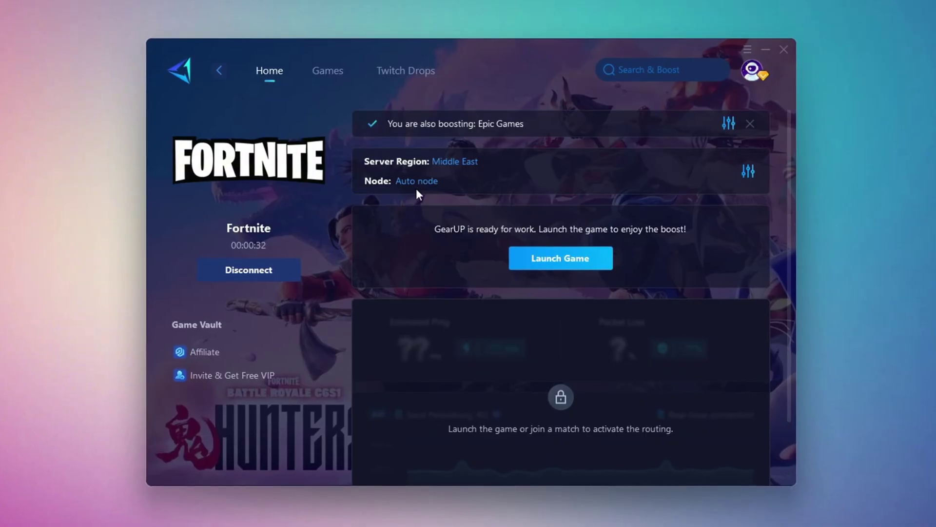
left_click(789, 48)
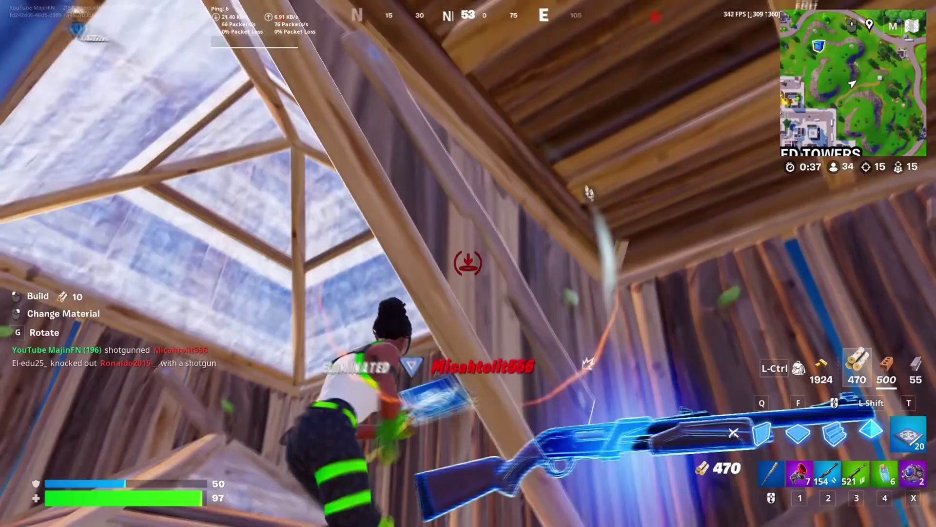
key("q")
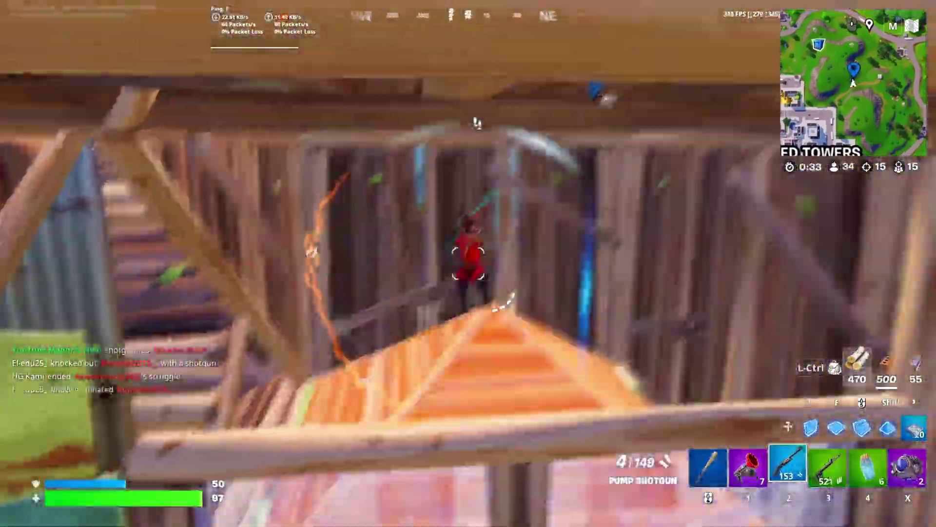
left_click(468, 264)
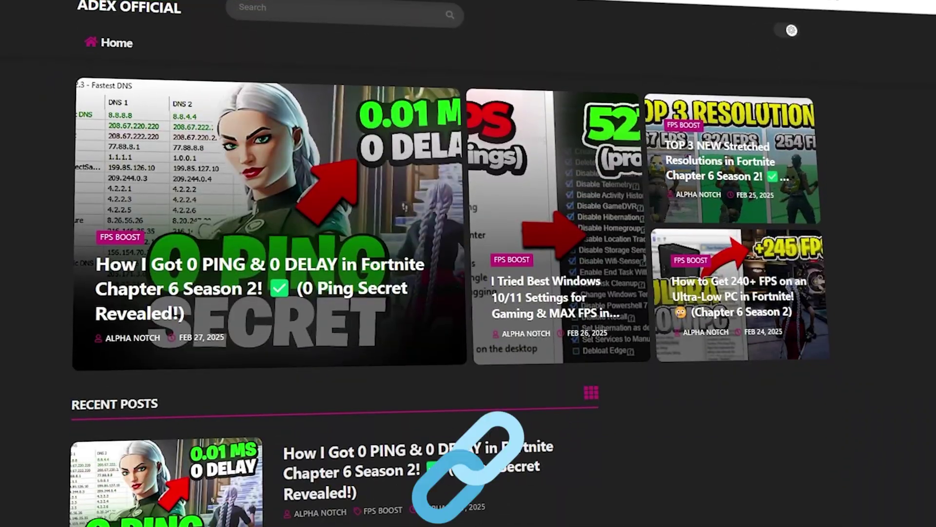
scroll(468, 263, "down", 8)
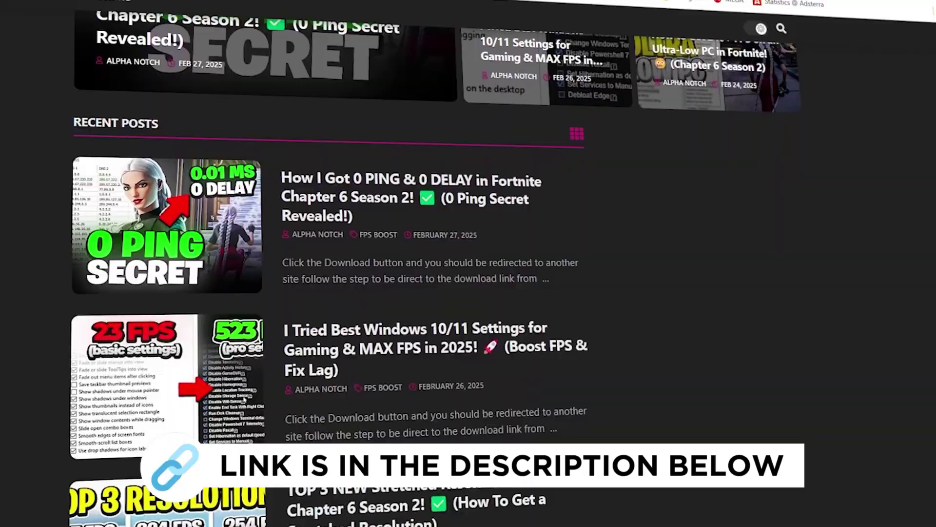
scroll(322, 264, "down", 10)
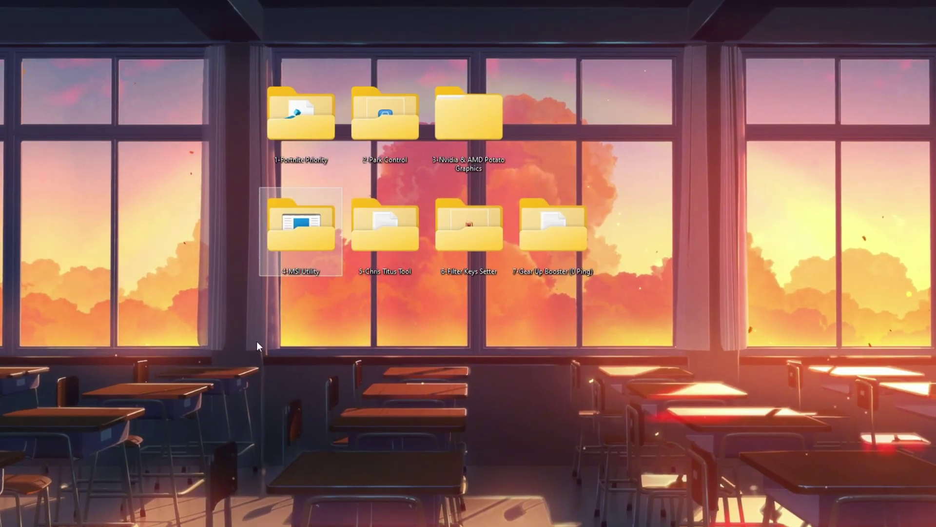
- Run MSI Mode Utility 3.0.exe from the 4-MSI Utility folder as administrator
double_click(316, 207)
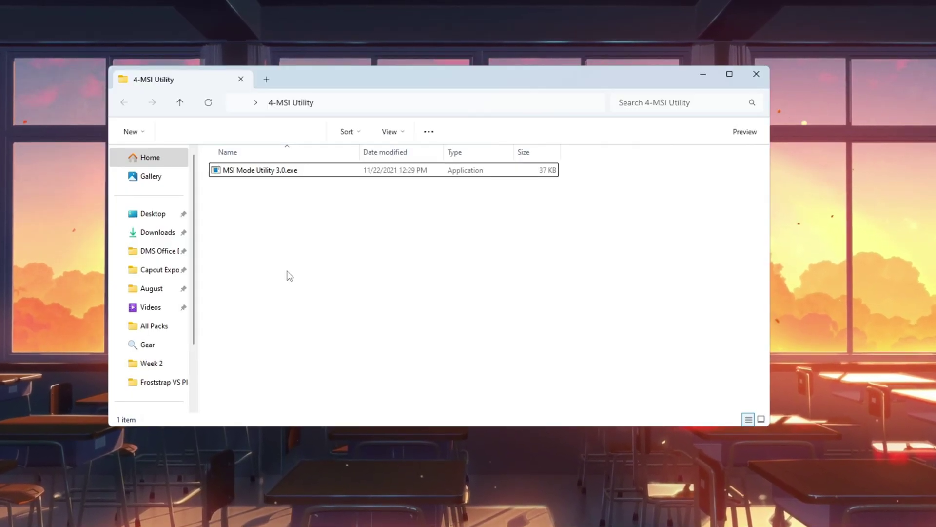
right_click(358, 174)
left_click(441, 243)
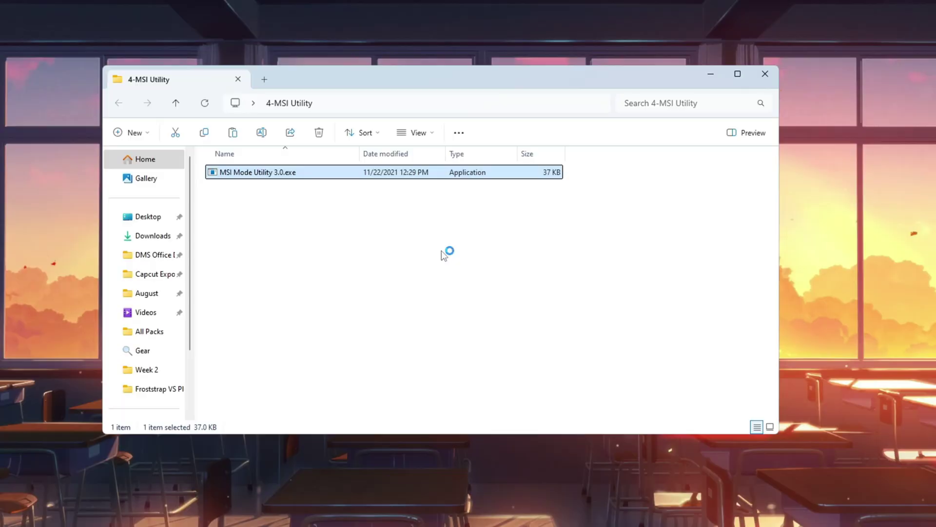
left_click(707, 73)
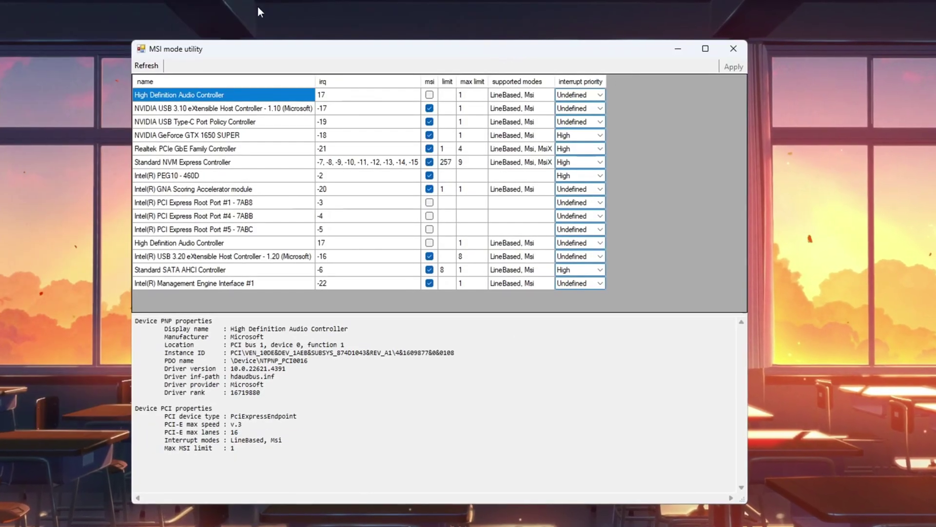
- Set interrupt priority to High for GTX 1650 SUPER, Realtek, NVM Express and PEG10 - 460D
left_click(216, 139)
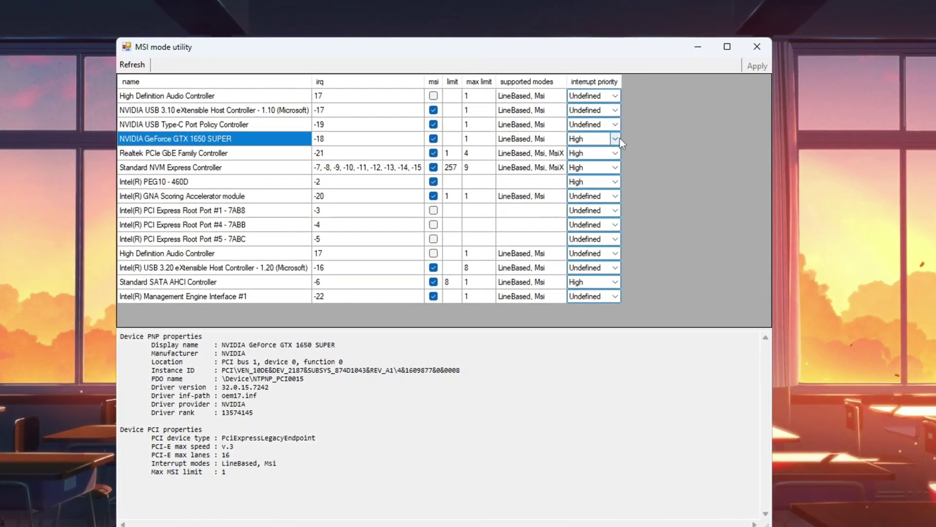
left_click(614, 139)
left_click(600, 177)
left_click(617, 154)
left_click(600, 191)
left_click(617, 168)
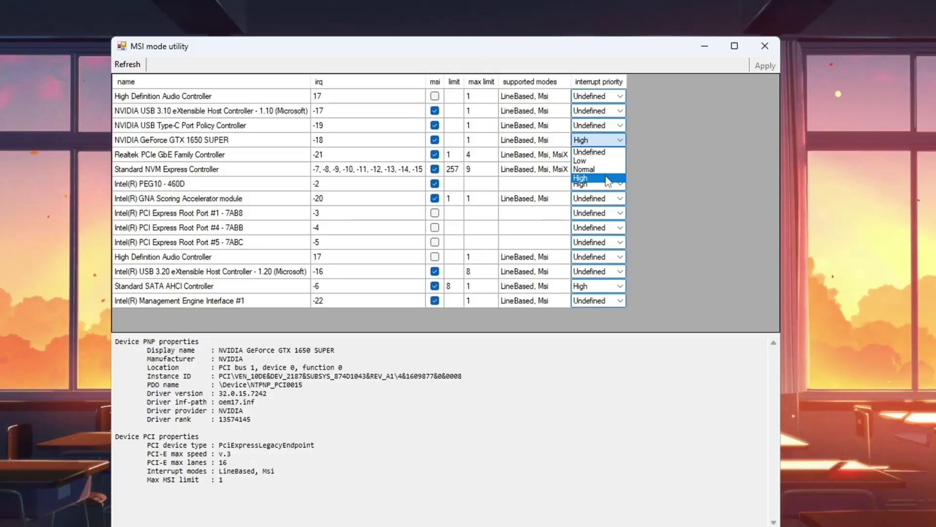
left_click(600, 206)
left_click(617, 182)
left_click(600, 219)
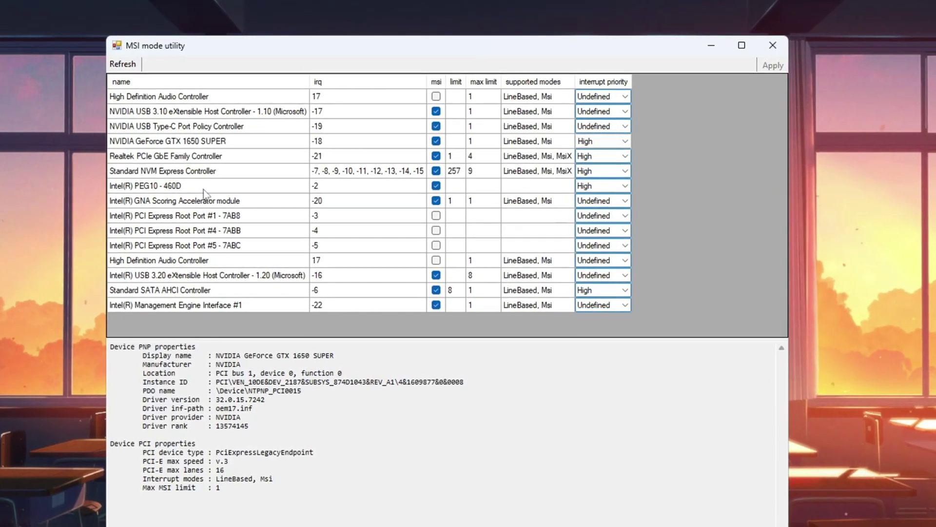
left_click(159, 188)
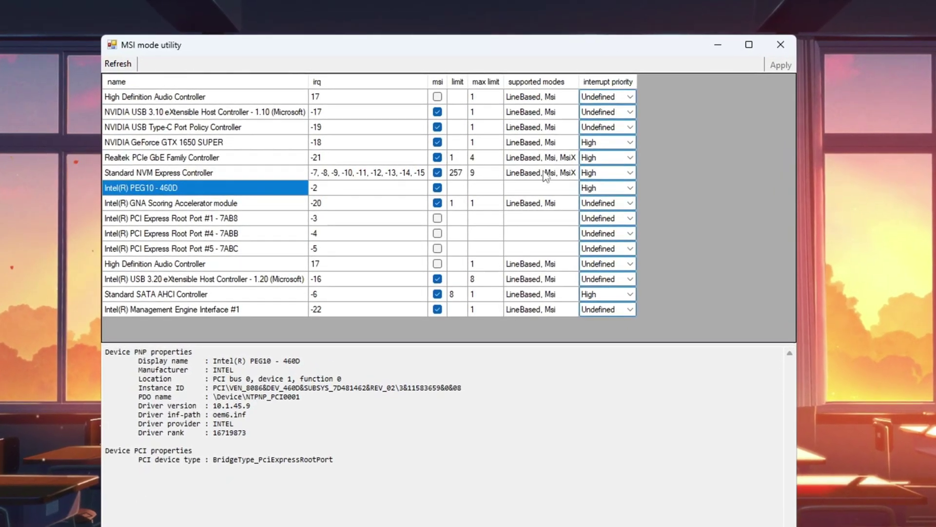
left_click(633, 189)
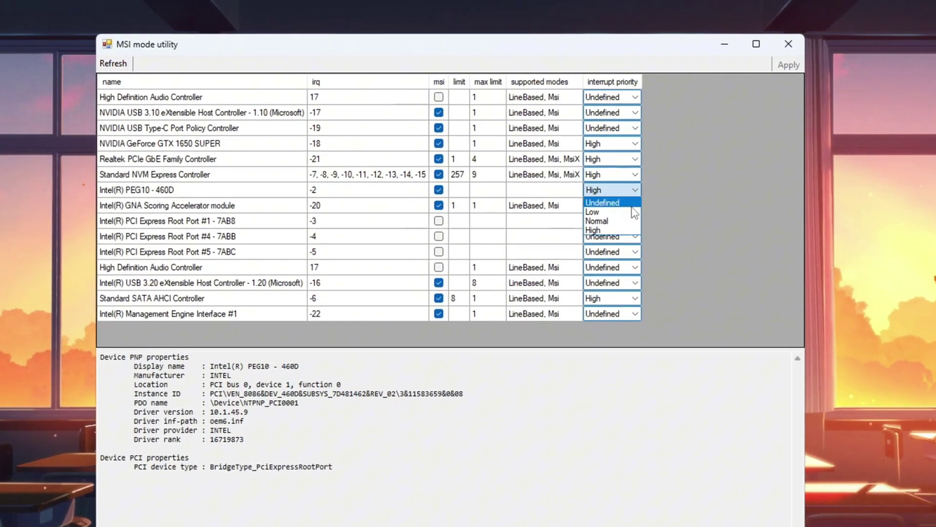
left_click(634, 233)
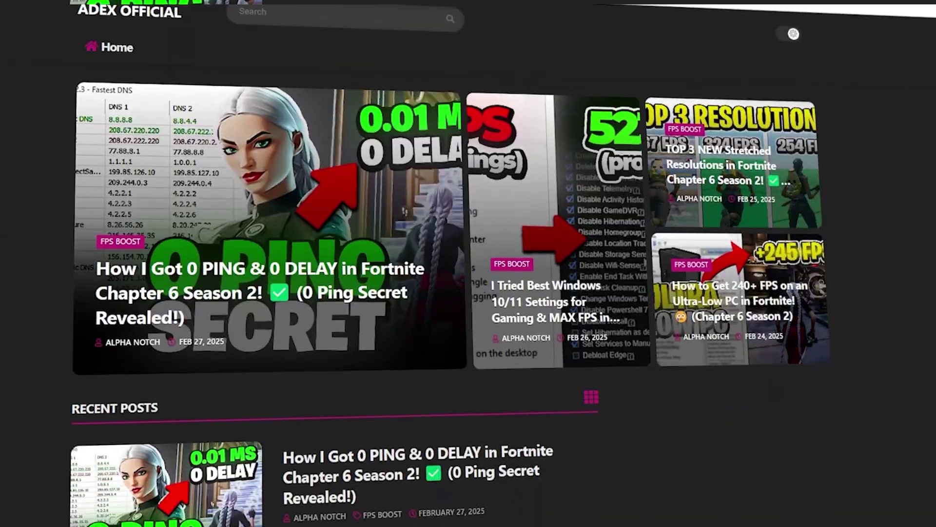
- Scroll down through the creator's Fortnite FPS blog posts
scroll(424, 244, "down", 6)
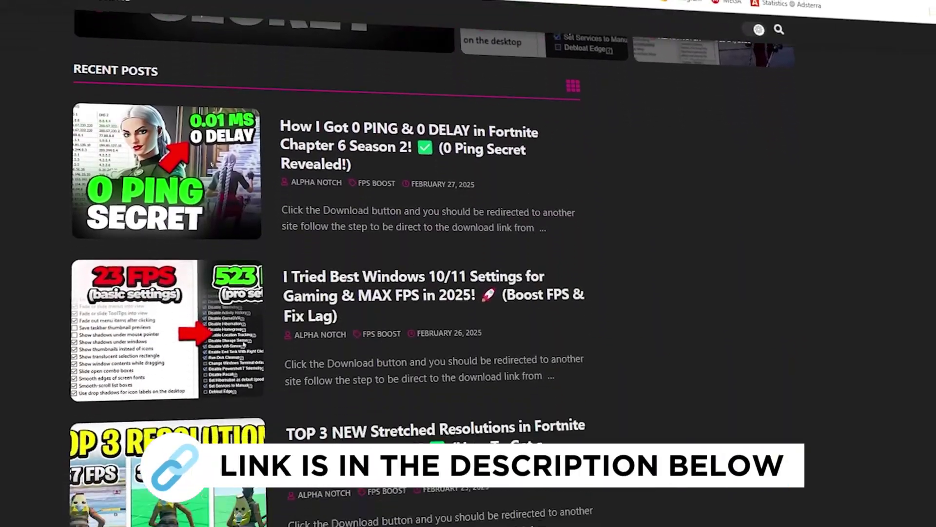
scroll(424, 244, "down", 5)
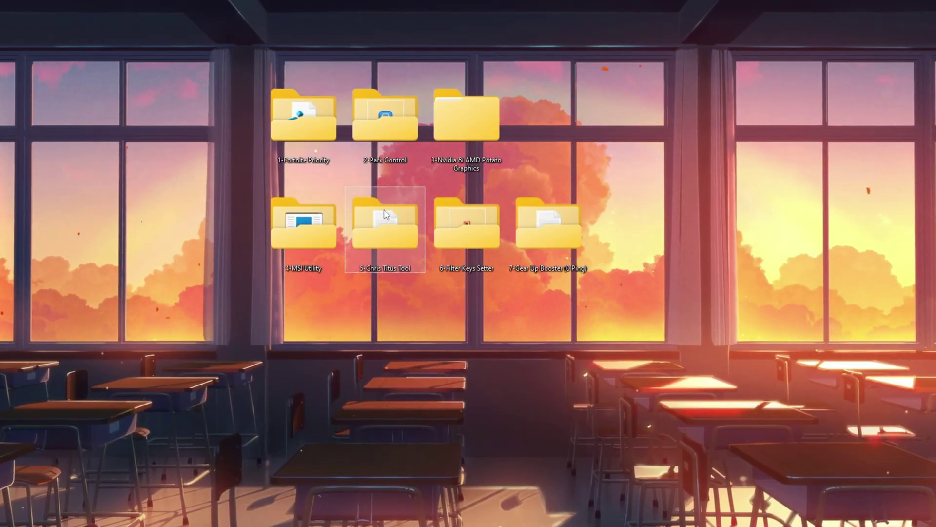
- Copy the PowerShell command from the text file in the 5-Chris Titus Tool folder
double_click(399, 231)
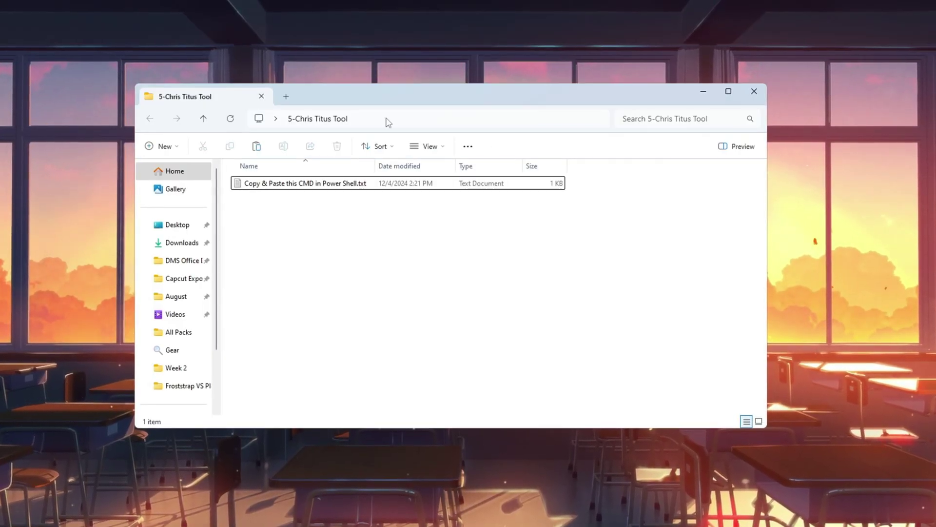
double_click(299, 189)
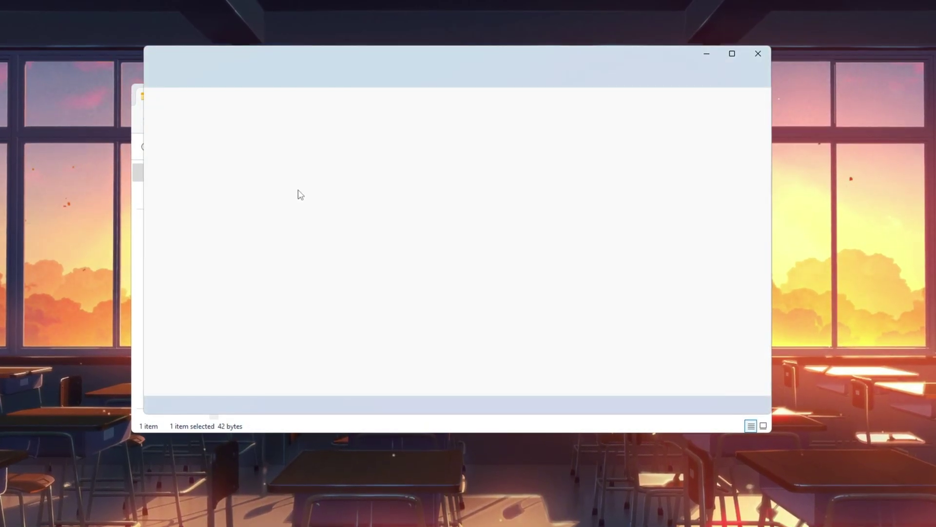
key("ctrl+a")
left_click(298, 158)
- Paste and run the command in an administrator PowerShell to launch Chris Titus Tech Utility
key("super")
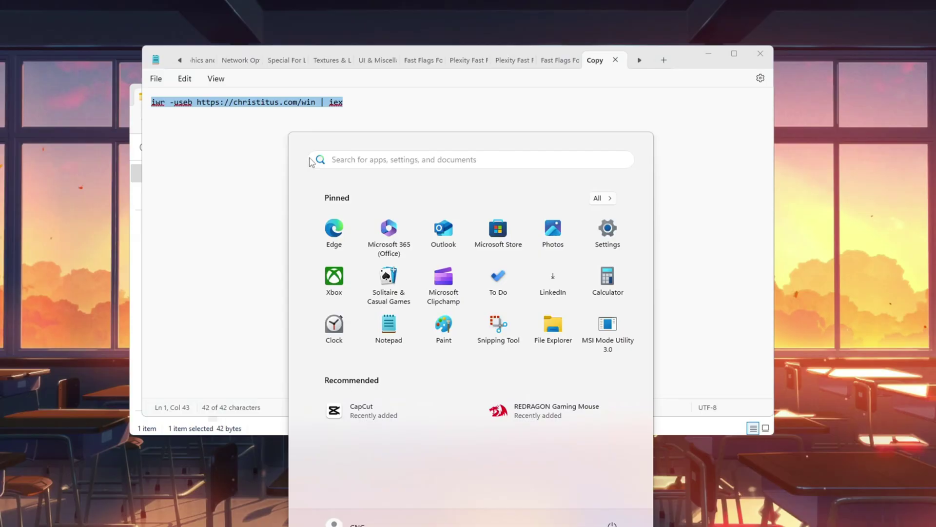
type("powe")
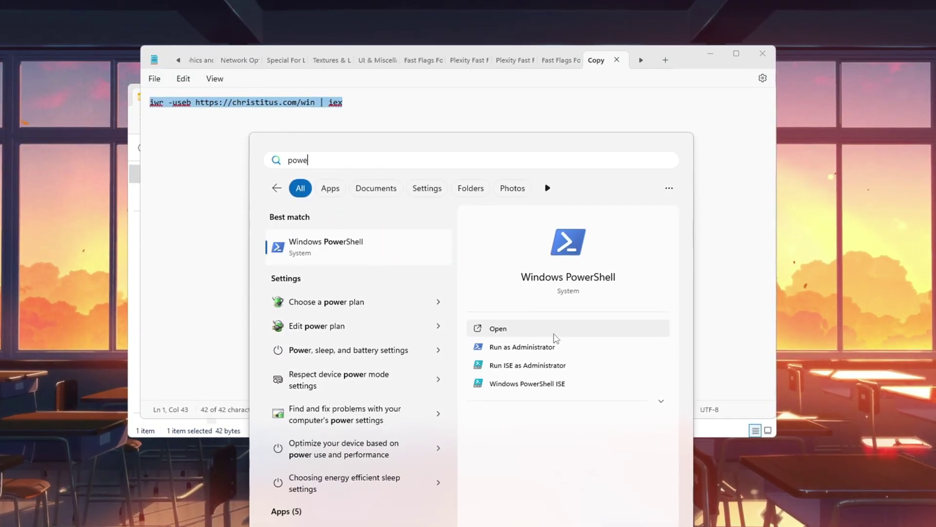
left_click(558, 348)
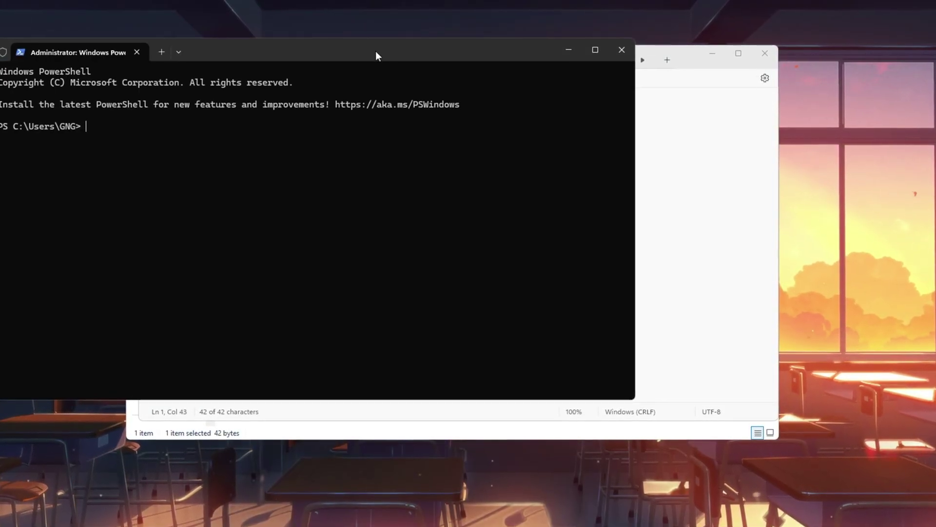
left_click_drag(376, 51, 498, 90)
key("ctrl+v")
key("Return")
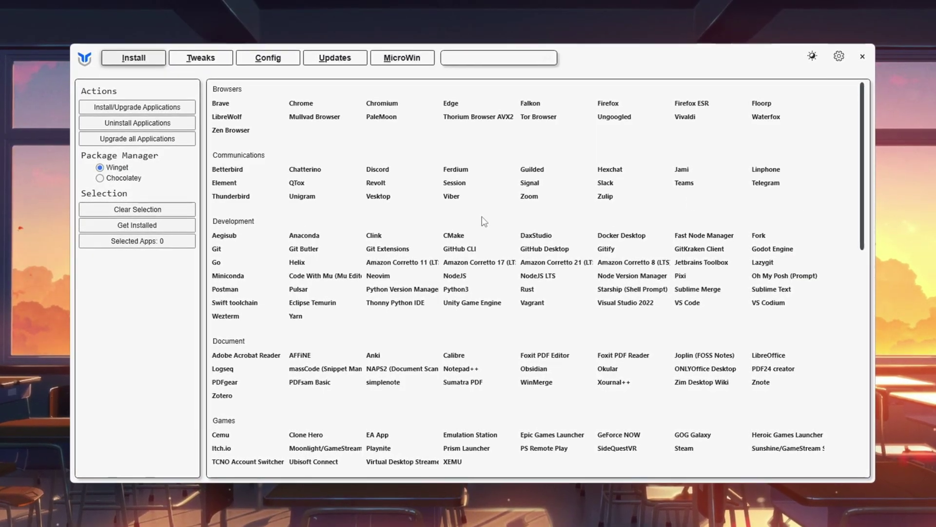
- Open the Tweaks page and review the Standard recommended essential tweaks
left_click(200, 61)
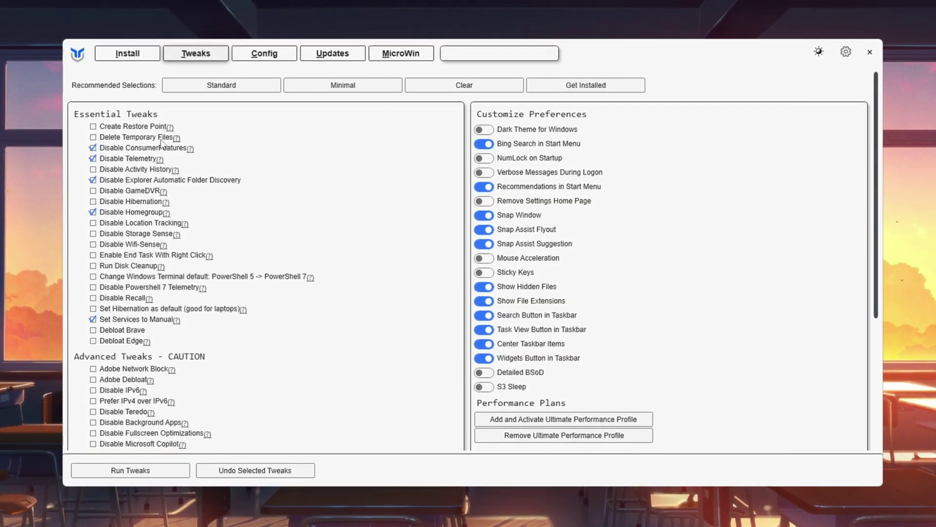
scroll(139, 170, "down", 5)
scroll(203, 257, "up", 5)
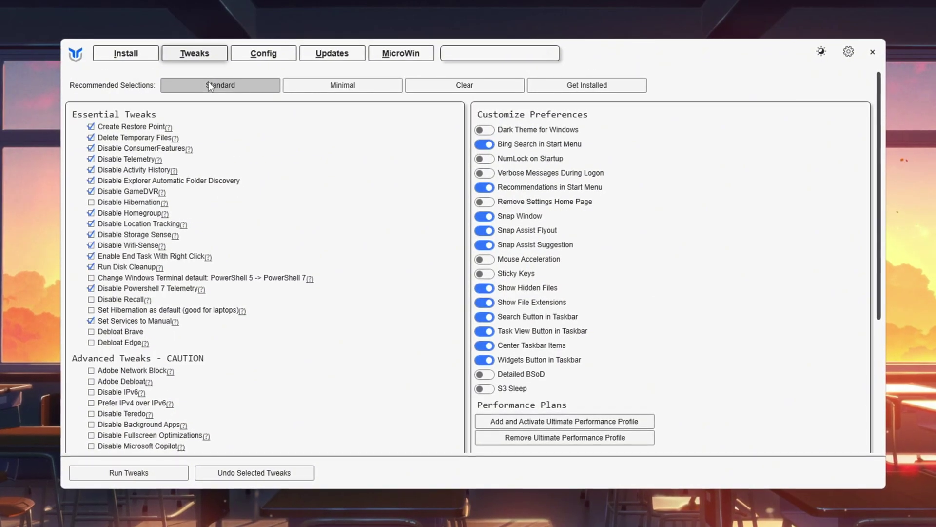
scroll(103, 282, "down", 4)
scroll(193, 205, "up", 4)
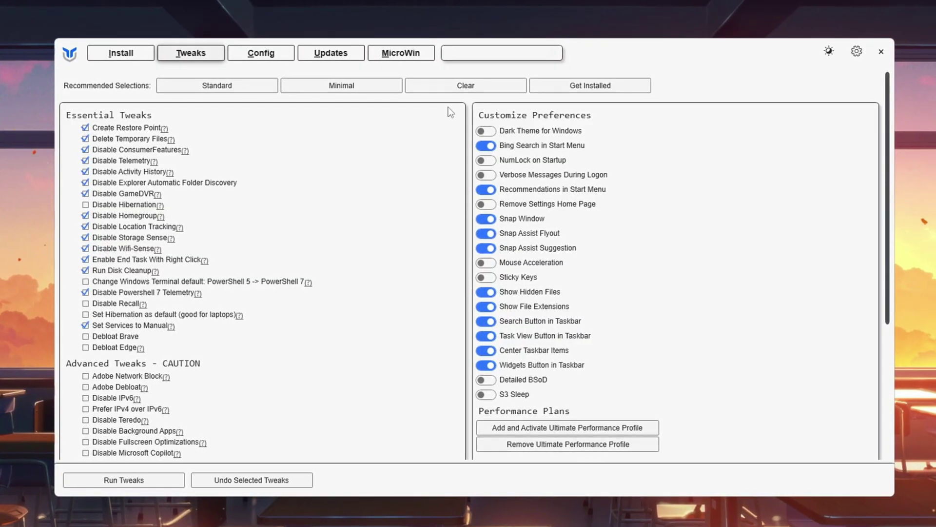
scroll(163, 398, "down", 7)
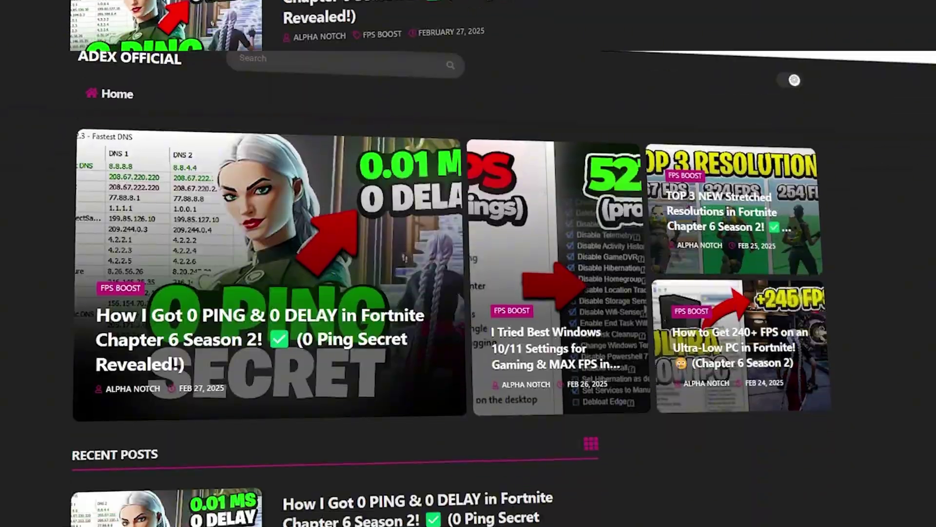
- Scroll further down the creator's blog posts page
scroll(468, 264, "down", 7)
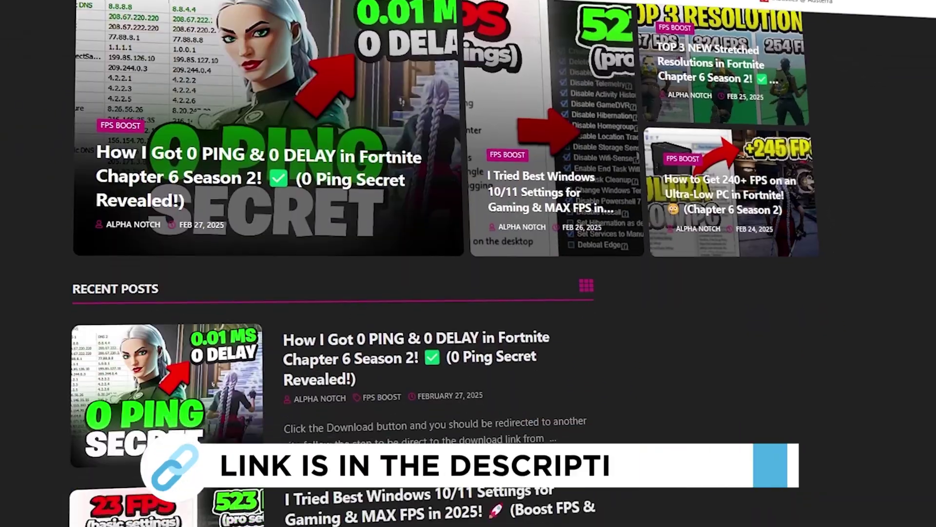
scroll(331, 263, "down", 8)
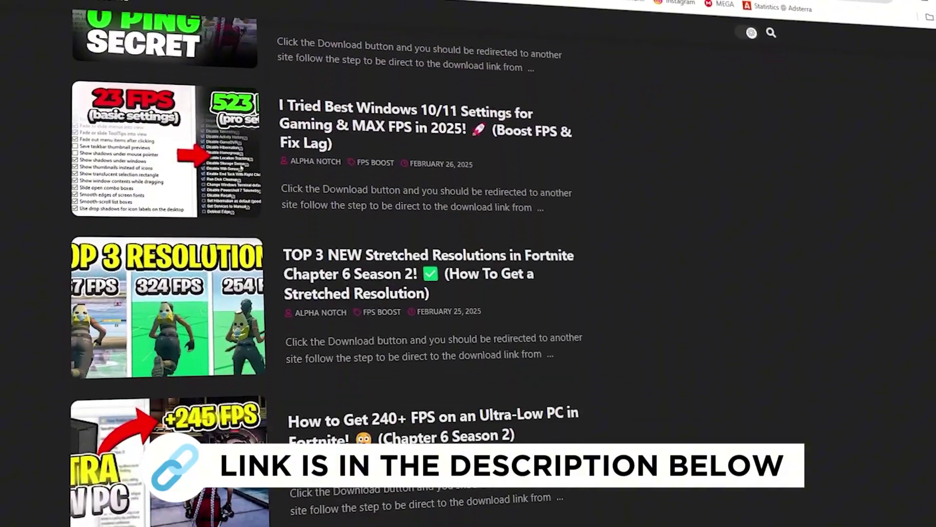
scroll(331, 264, "down", 5)
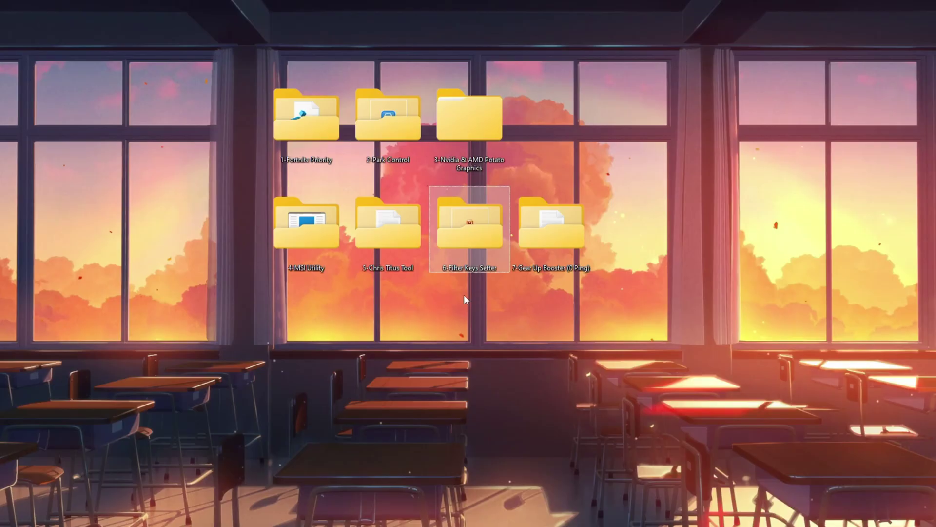
- Launch FilterKeysSetter.exe from the 6-Filter Keys Setter folder and edit the 130 ms Repeat delay
double_click(488, 219)
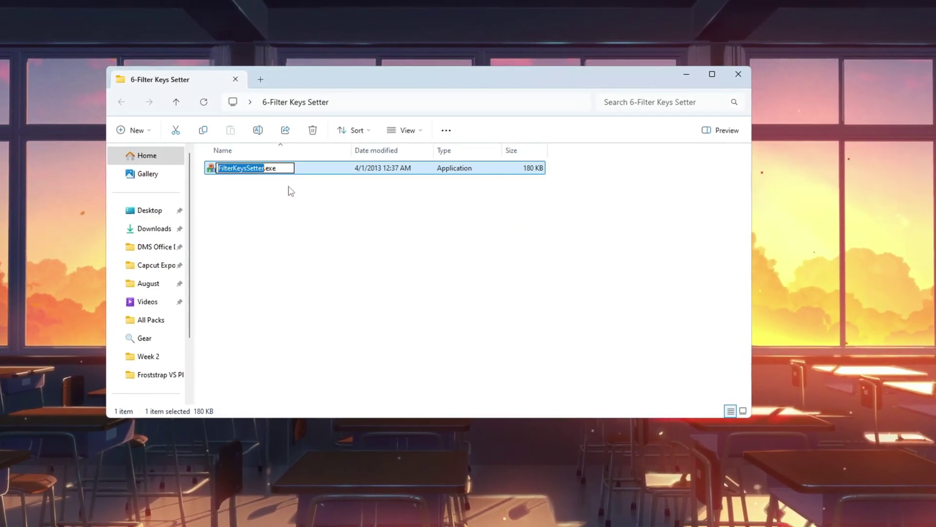
double_click(322, 175)
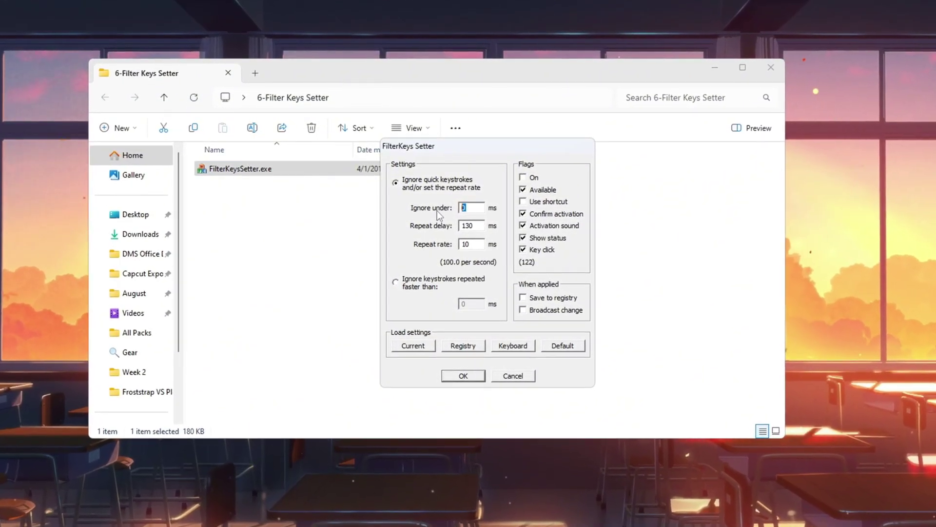
left_click(471, 225)
left_click_drag(474, 227, 421, 258)
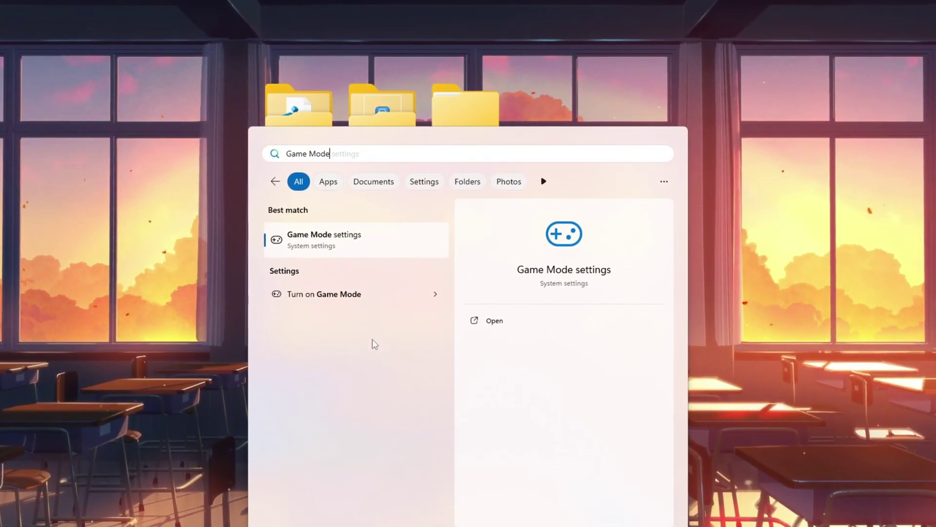
- With Game Mode on, open FortniteLauncher.exe's graphics preference options in Graphics settings
key("Return")
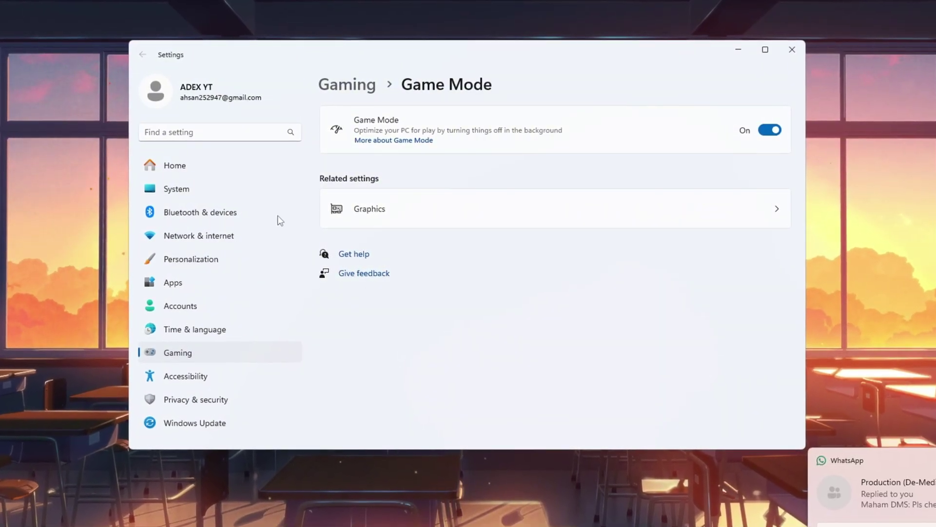
left_click(416, 223)
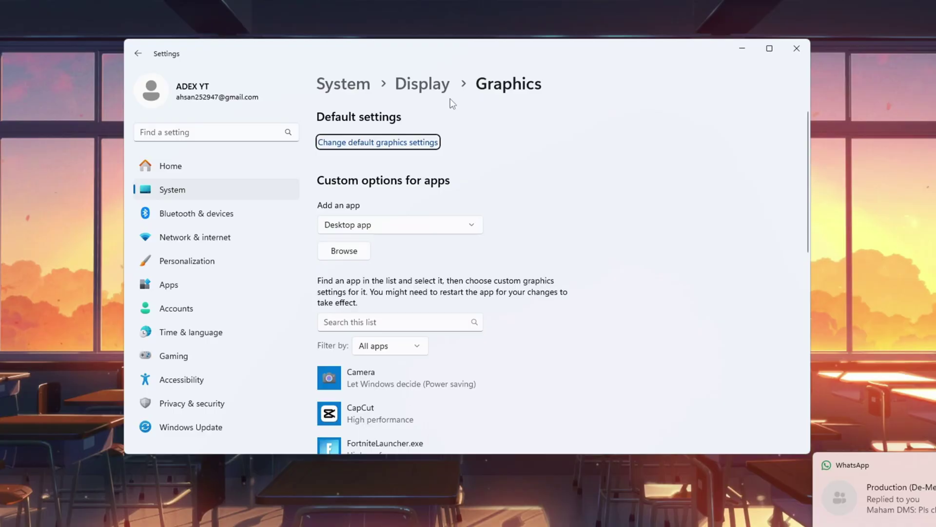
scroll(380, 260, "down", 5)
left_click(423, 204)
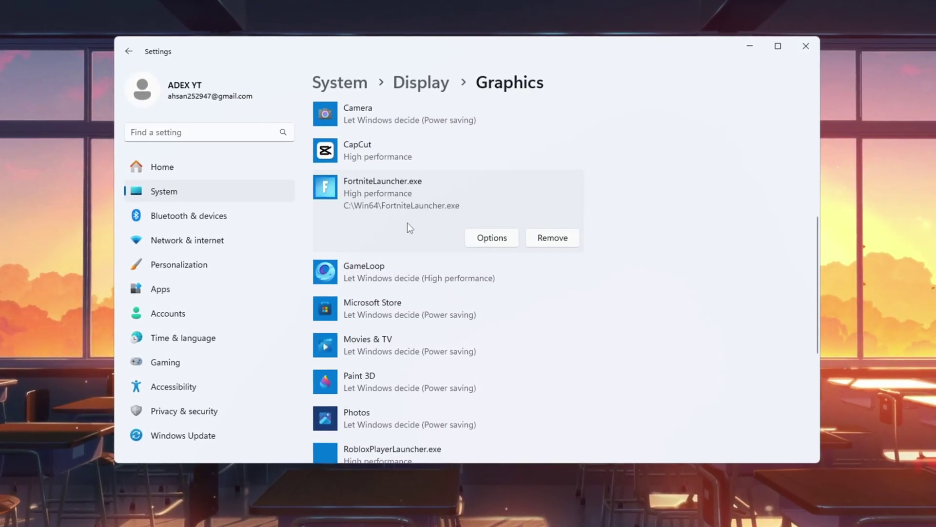
left_click(496, 242)
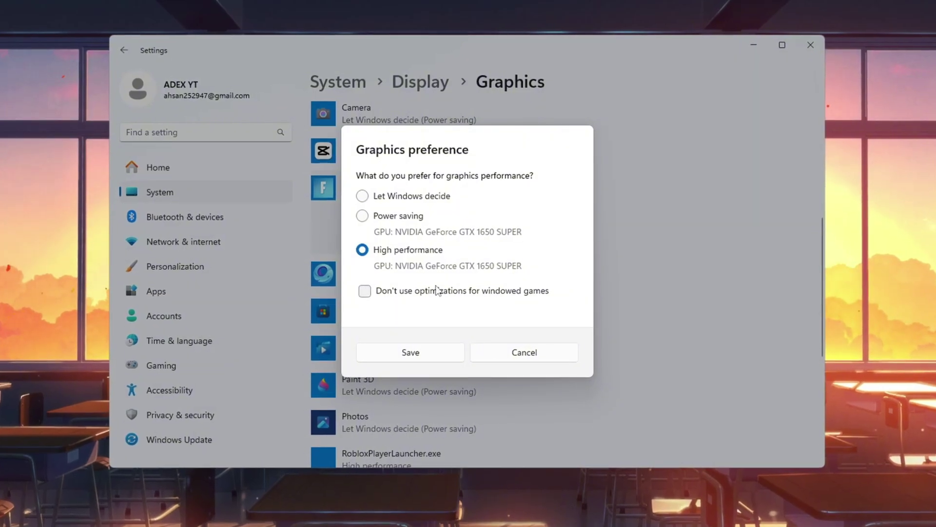